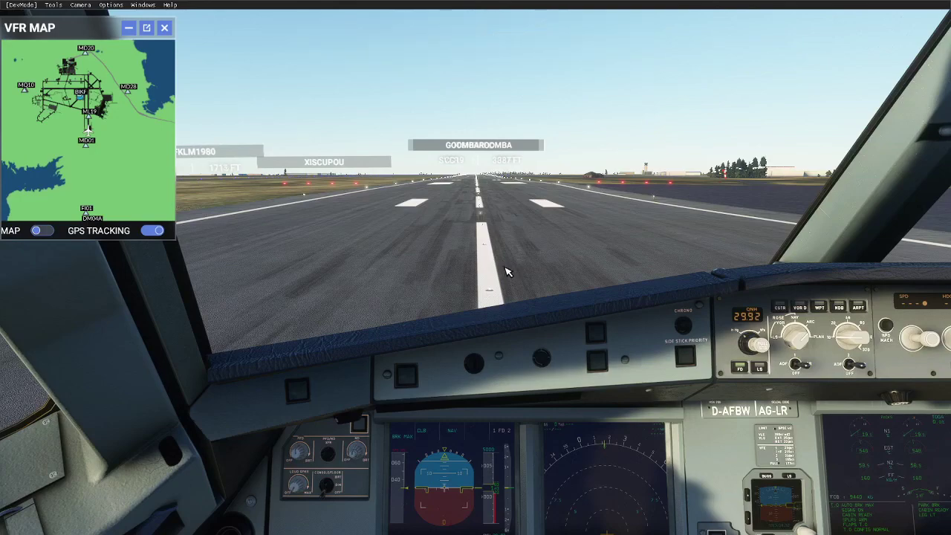
Check the saved cabin view and the cockpit view, and switch to the external view of the A320.
key(alt+1)
key(alt+2)
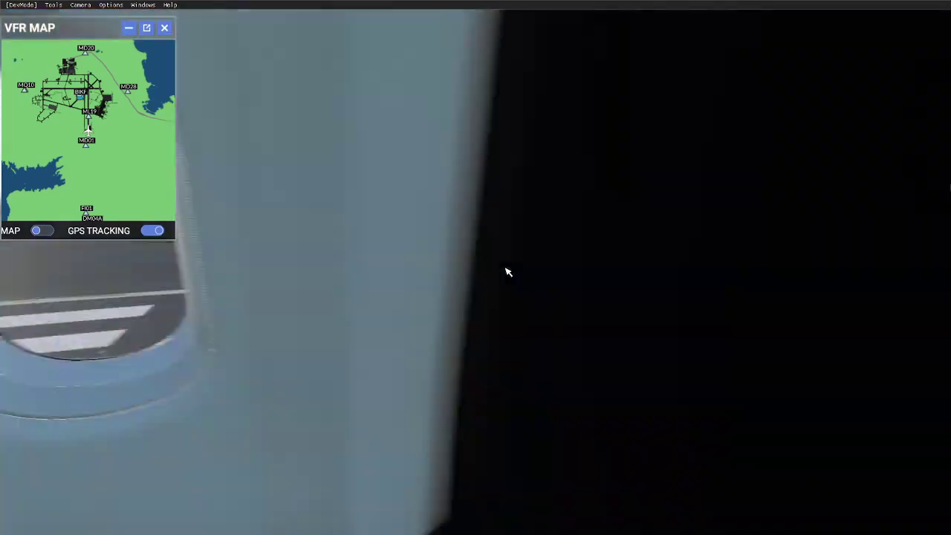
key(a)
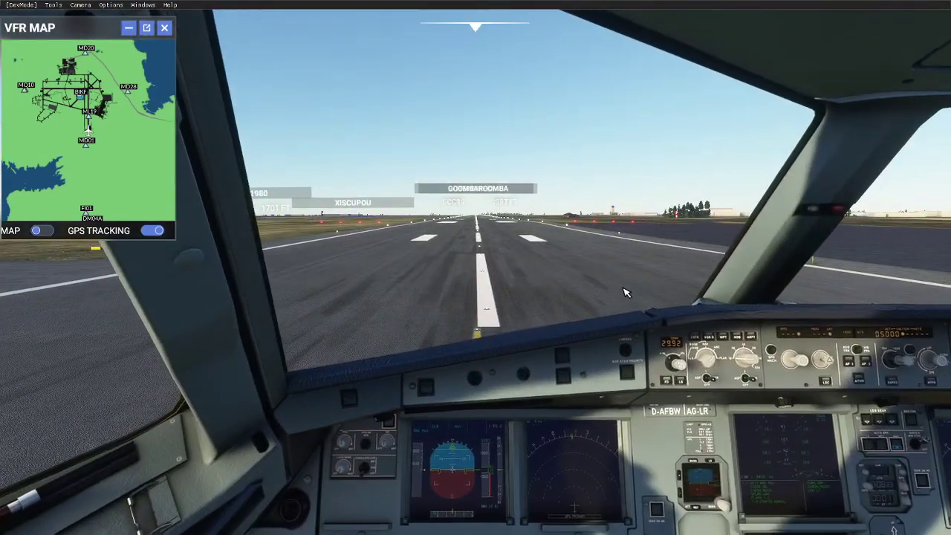
key(End)
drag(622, 351, 606, 325)
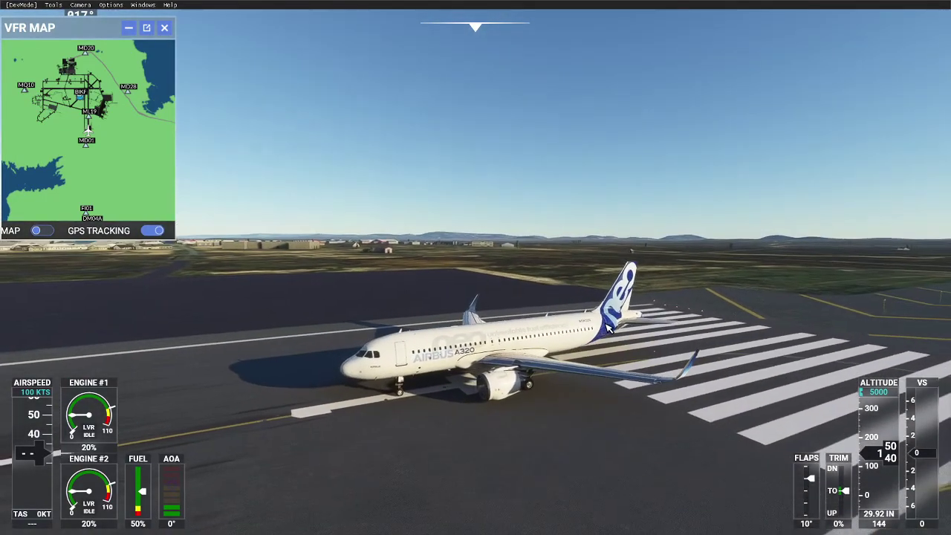
Switch to File Explorer and open the cameras file in Community > A32NX > SimObjects > AirPlanes > Asobo_A320_NEO.
key(alt+Tab)
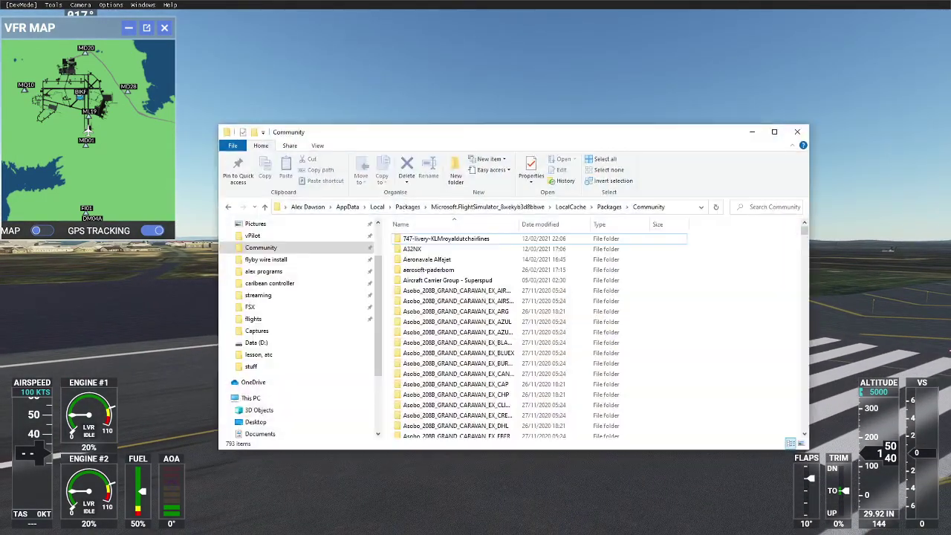
drag(497, 127, 607, 98)
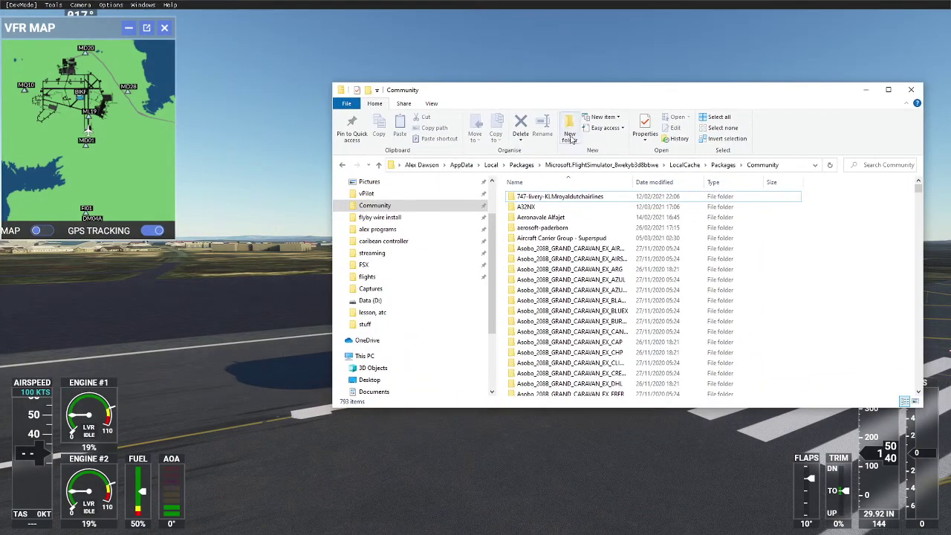
click(538, 209)
double_click(538, 208)
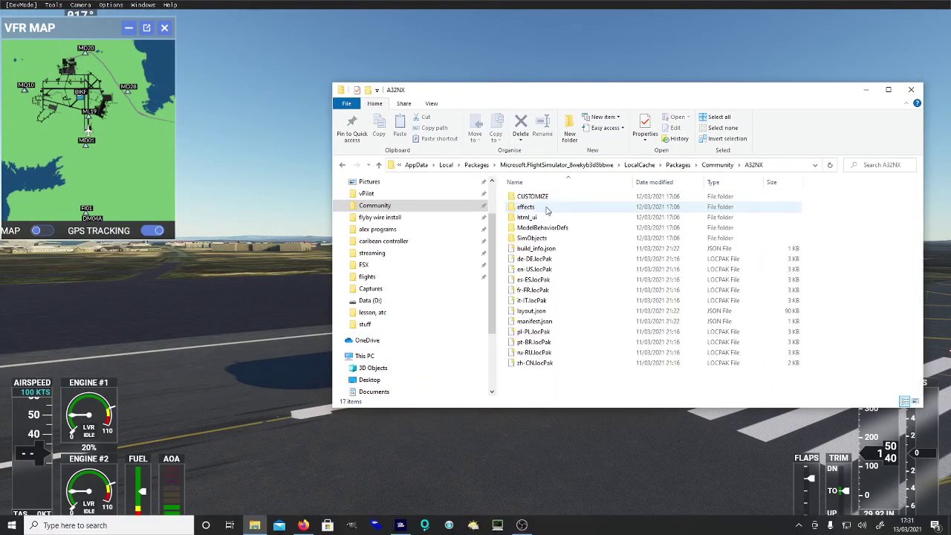
double_click(554, 238)
double_click(565, 196)
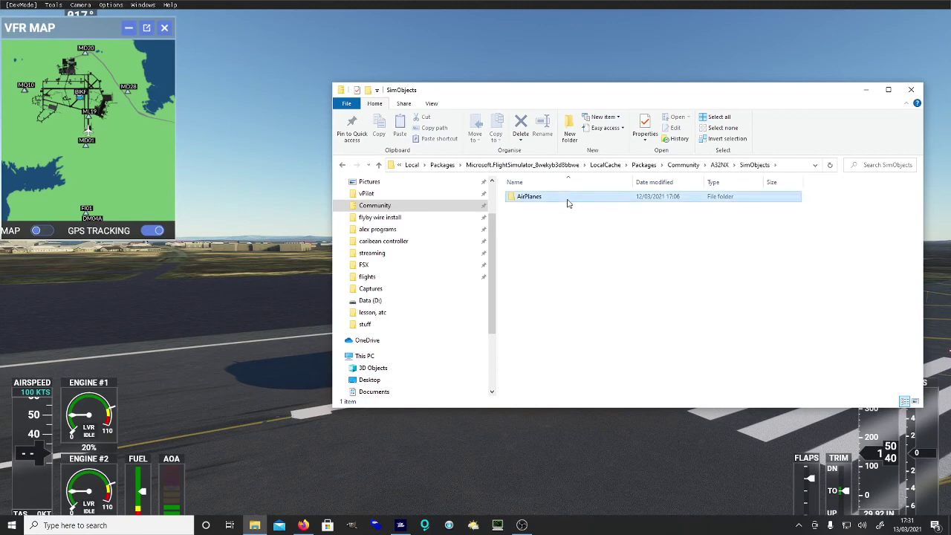
click(582, 200)
double_click(581, 199)
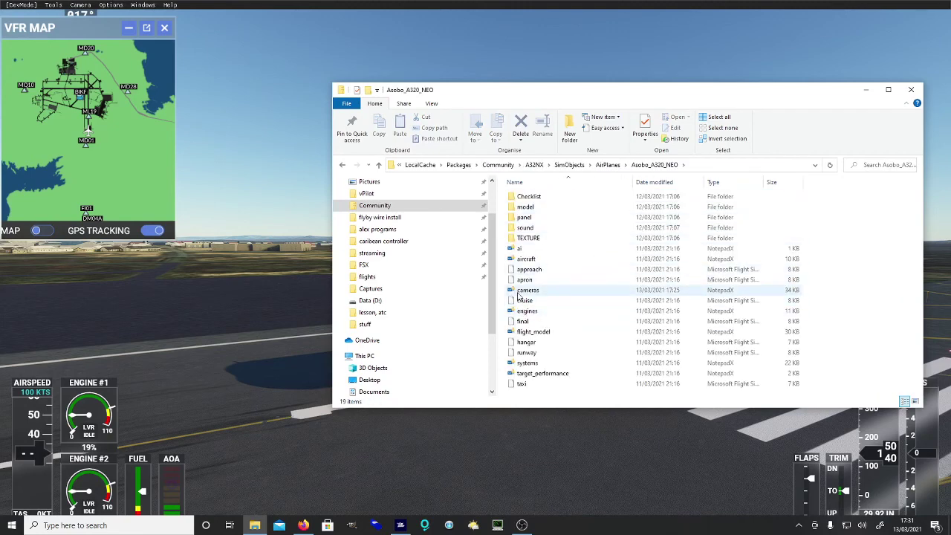
click(543, 292)
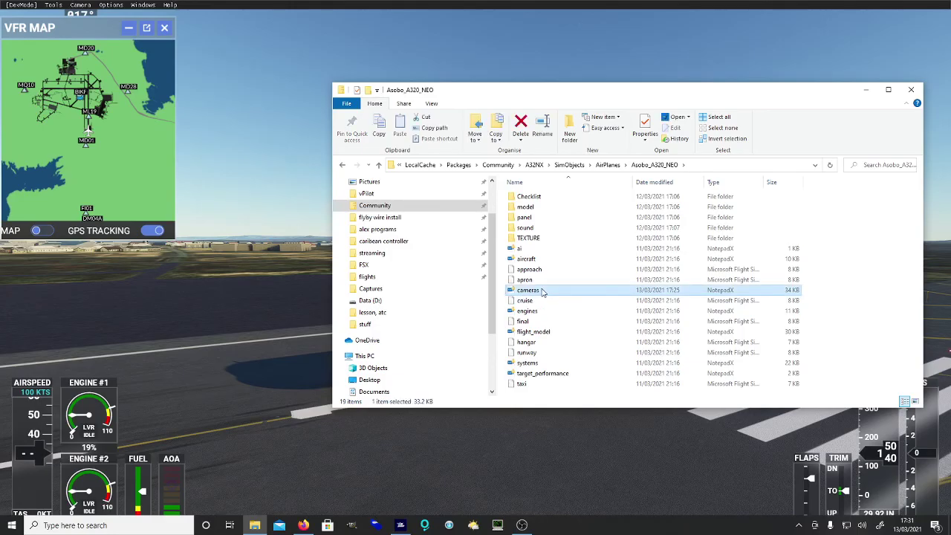
double_click(542, 291)
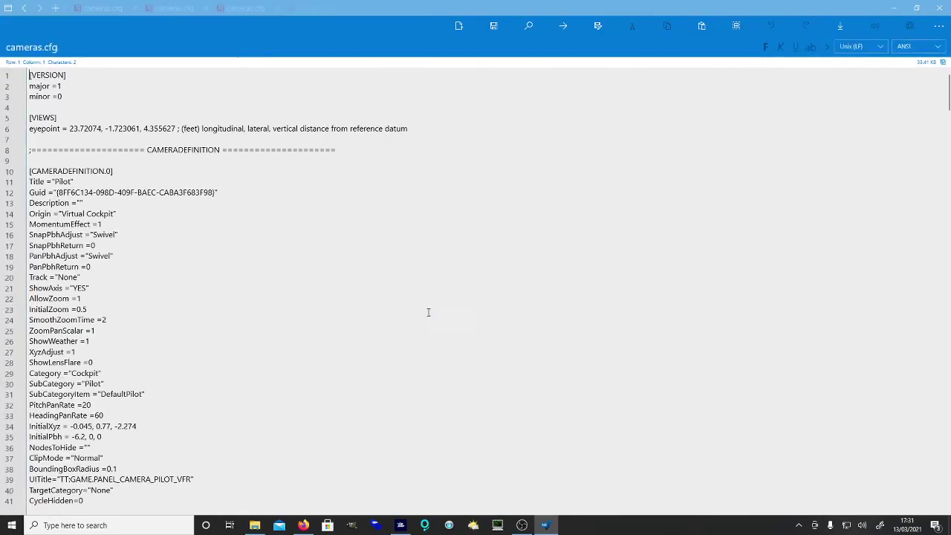
Re-enter the first eyepoint value as 23.72074 under VIEWS, save cameras.cfg and return to the flight simulator.
drag(95, 127, 109, 128)
click(112, 128)
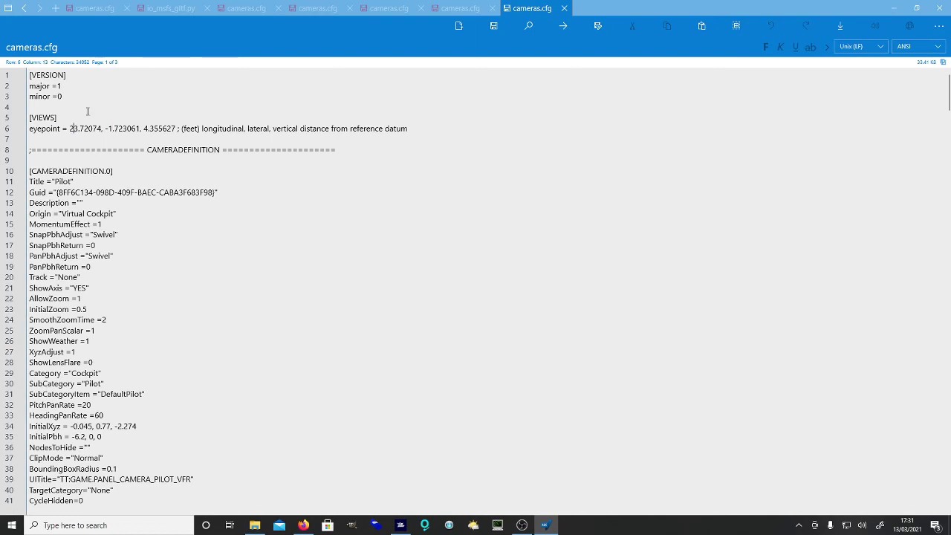
key(BackSpace)
text(4)
click(483, 27)
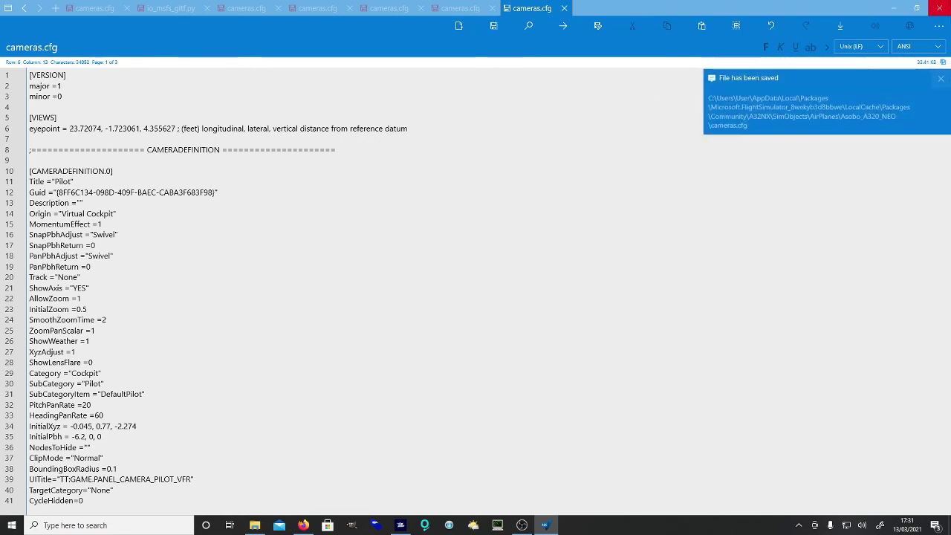
click(894, 8)
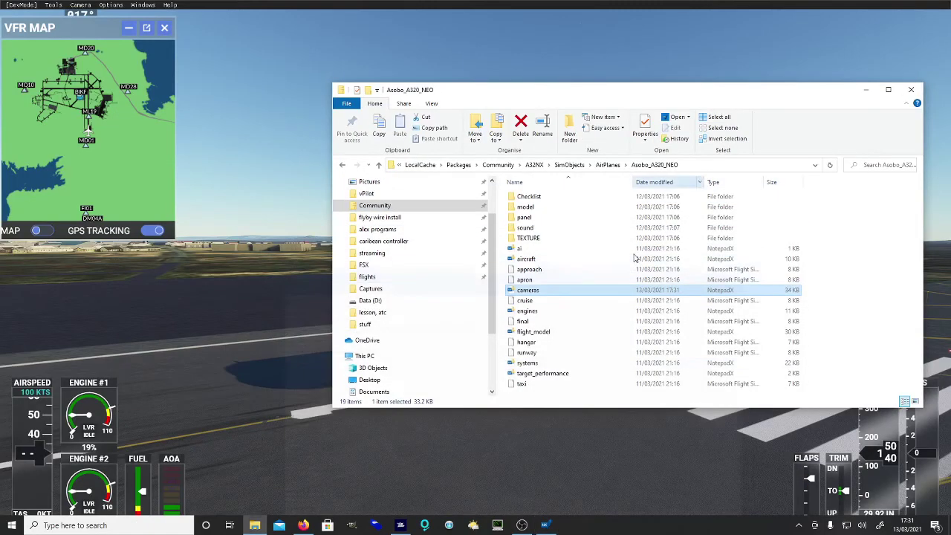
click(866, 90)
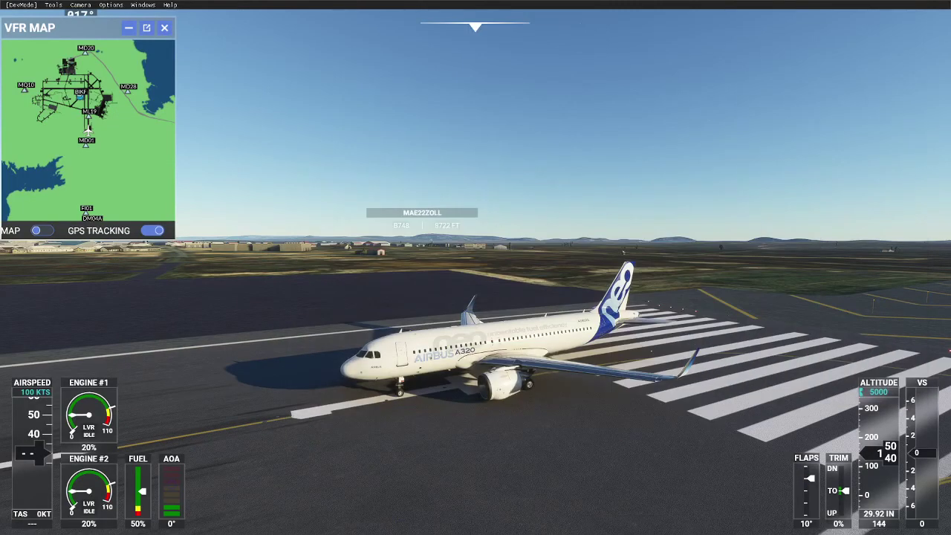
Return to the interior camera and turn it past the right wing to face the tail.
key(End)
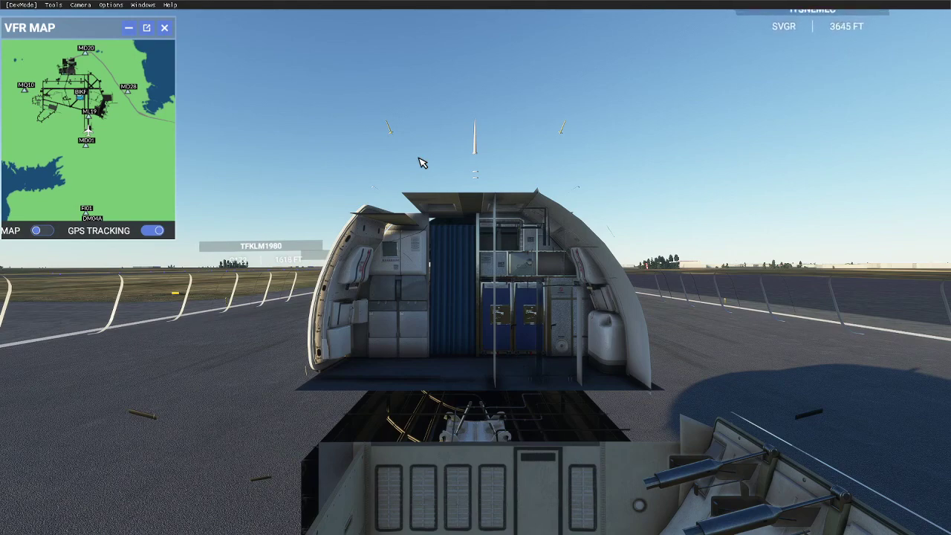
key(shift+Right)
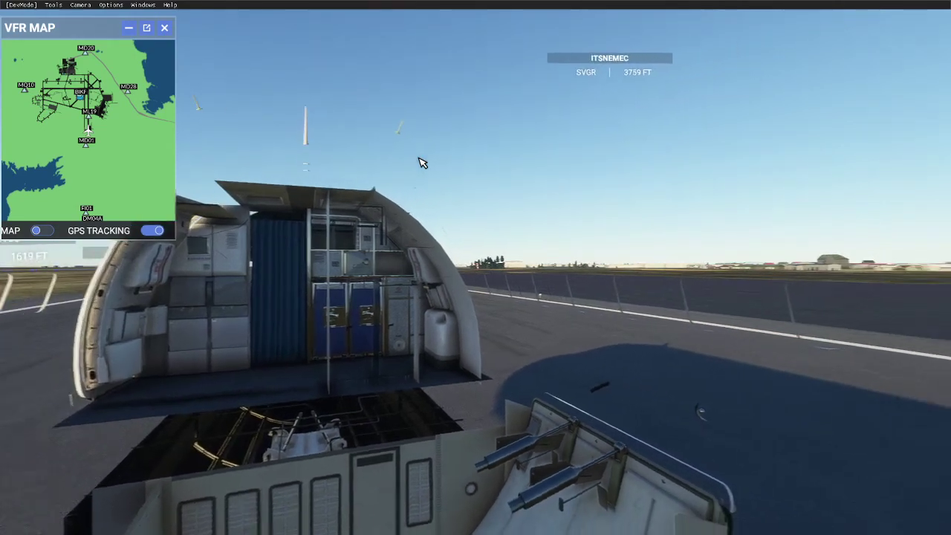
key(shift+Right)
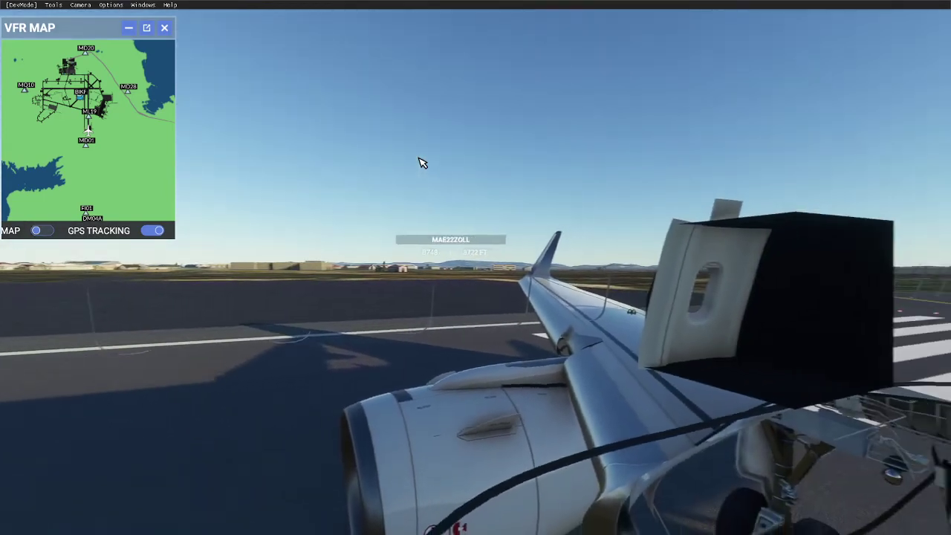
key(Right)
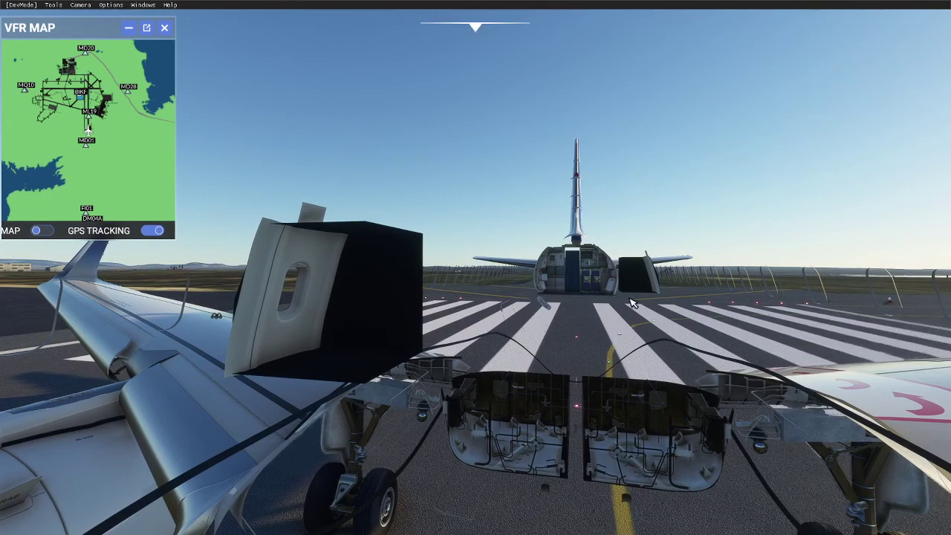
key(w)
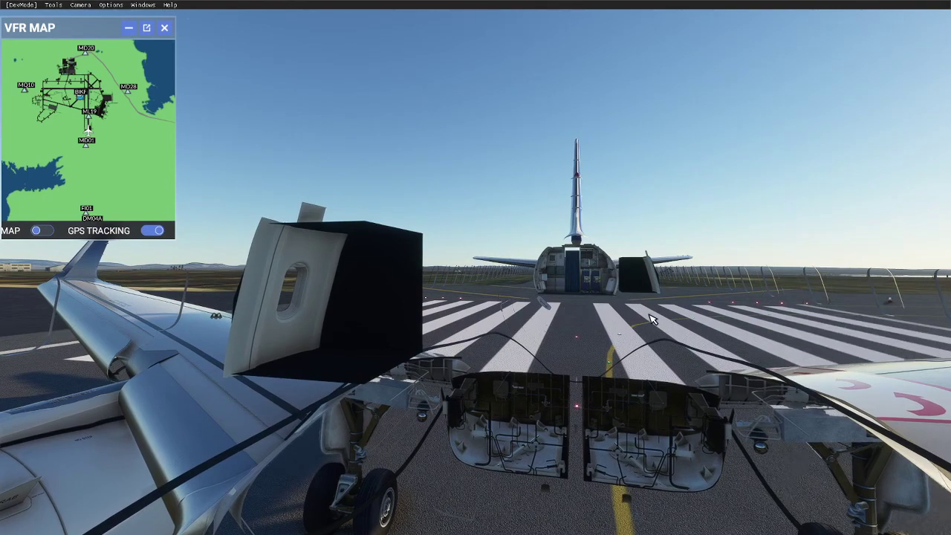
Fly the interior camera up to the cabin window panel beside the right wing, facing the window.
key(Left)
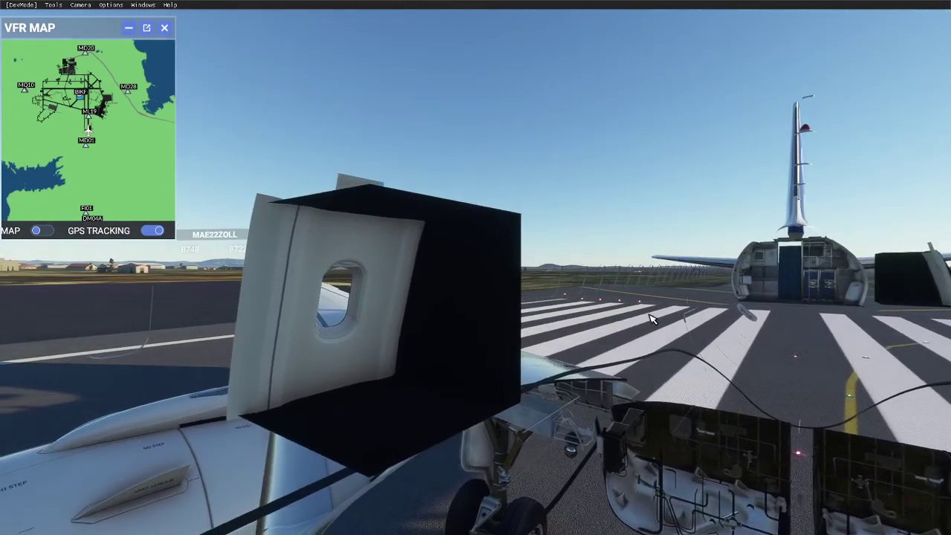
key(f)
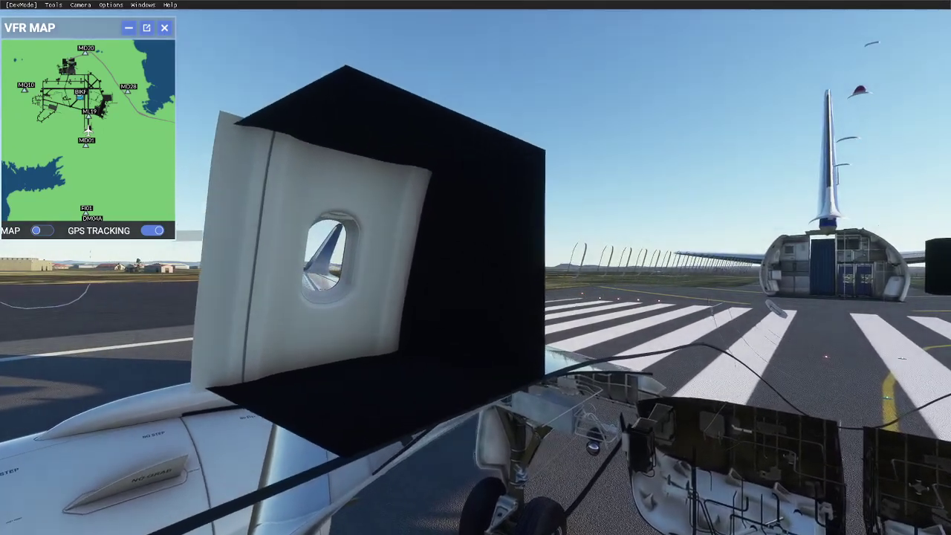
key(Left)
key(w)
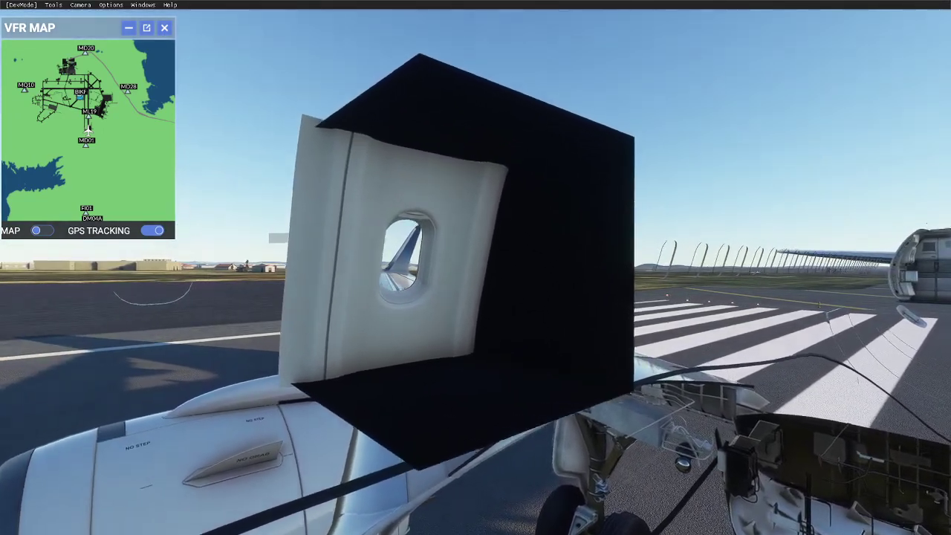
key(Left)
key(w)
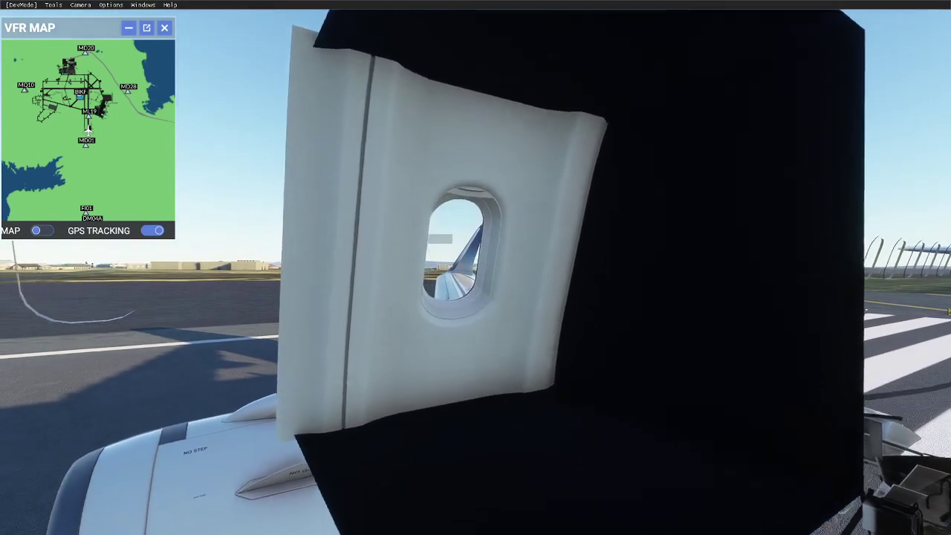
key(w)
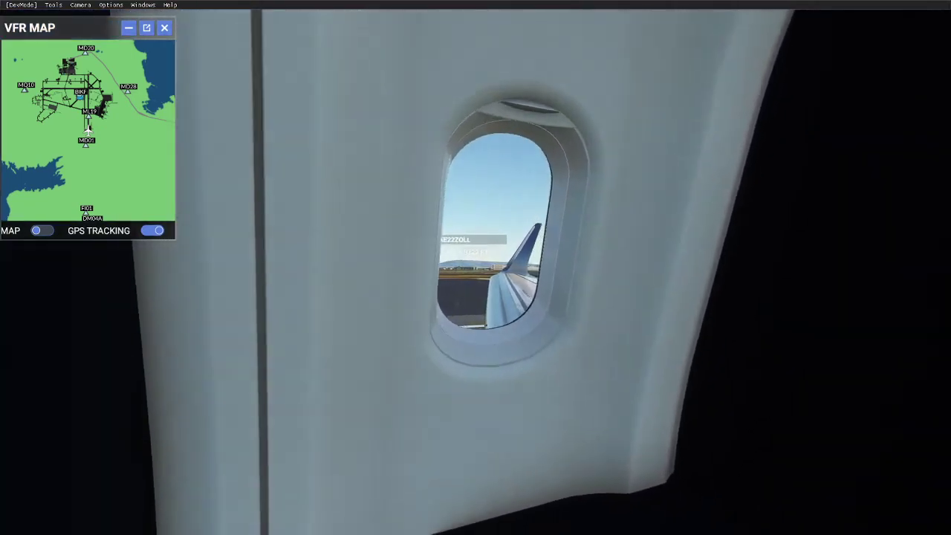
Position the camera close to the cabin window so that it frames the right wing and engine.
key(Up)
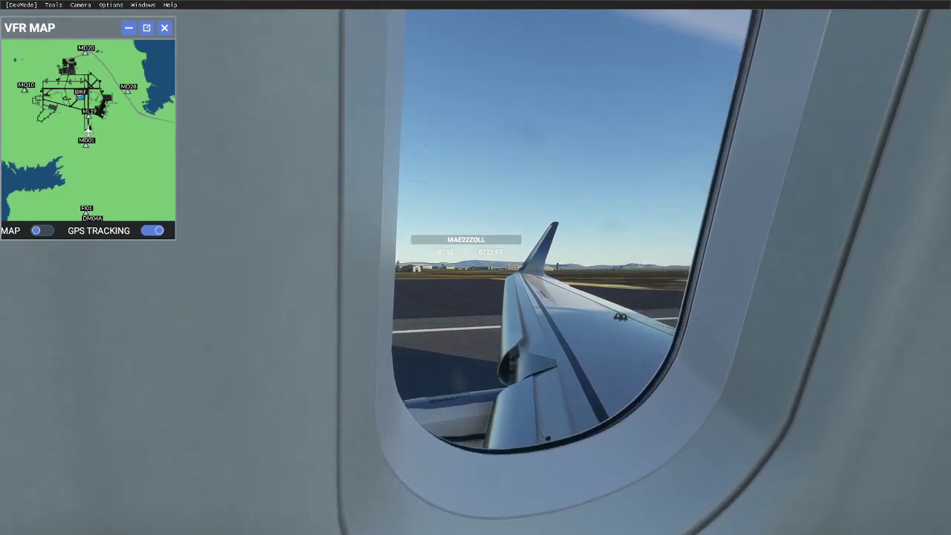
key(d)
key(a)
key(r)
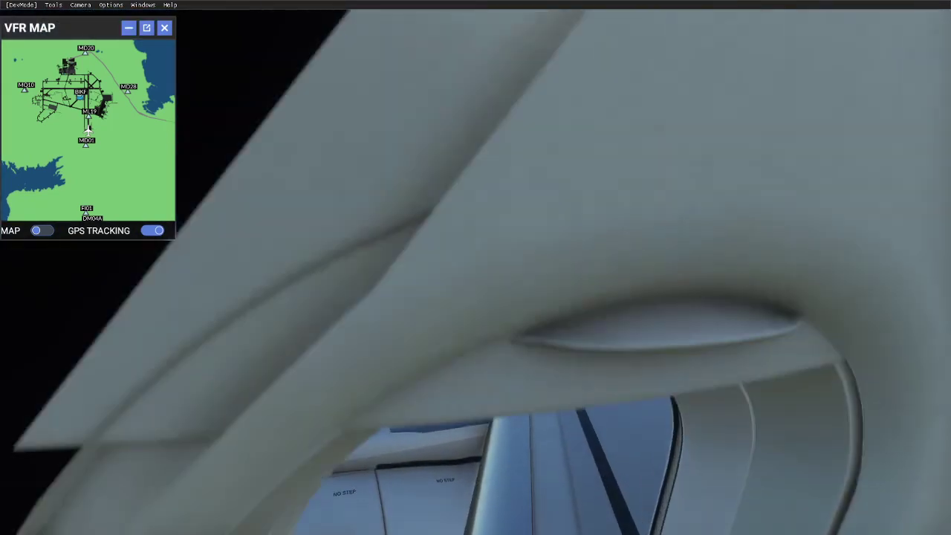
key(f)
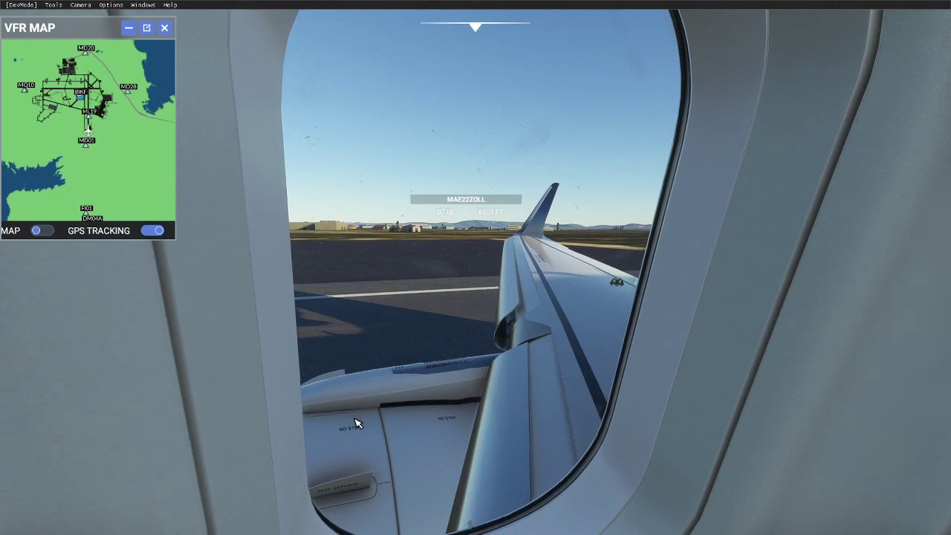
Examine the keyboard profile's assigned camera controls in the simulator options, and resume the flight.
key(Escape)
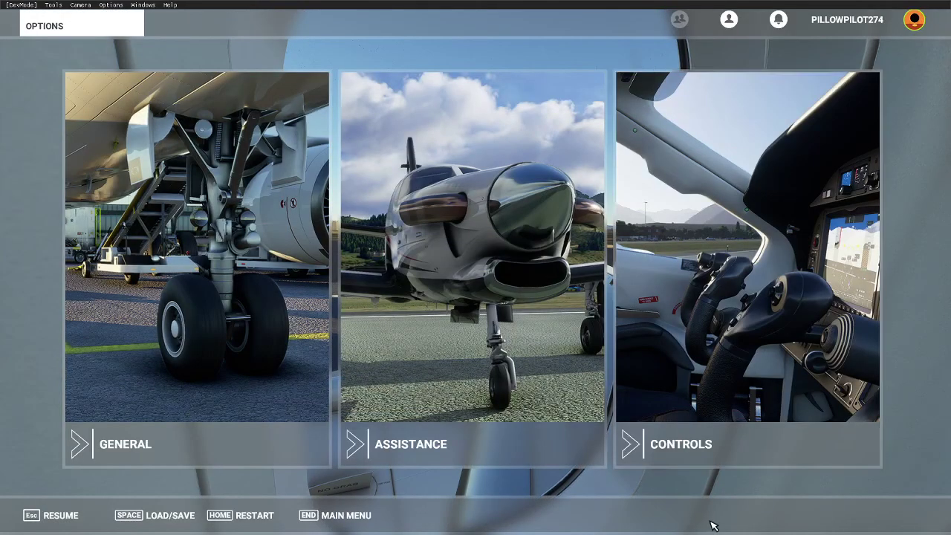
click(718, 444)
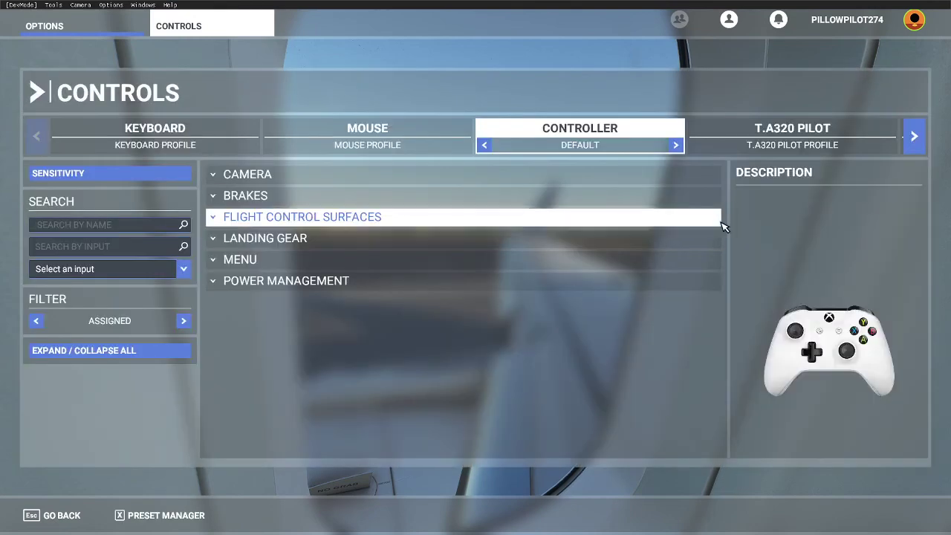
click(176, 132)
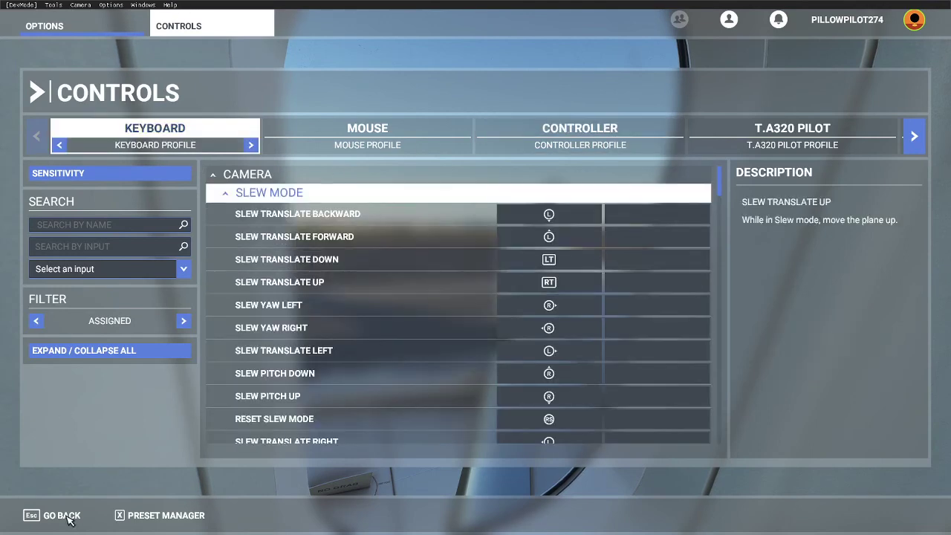
click(70, 513)
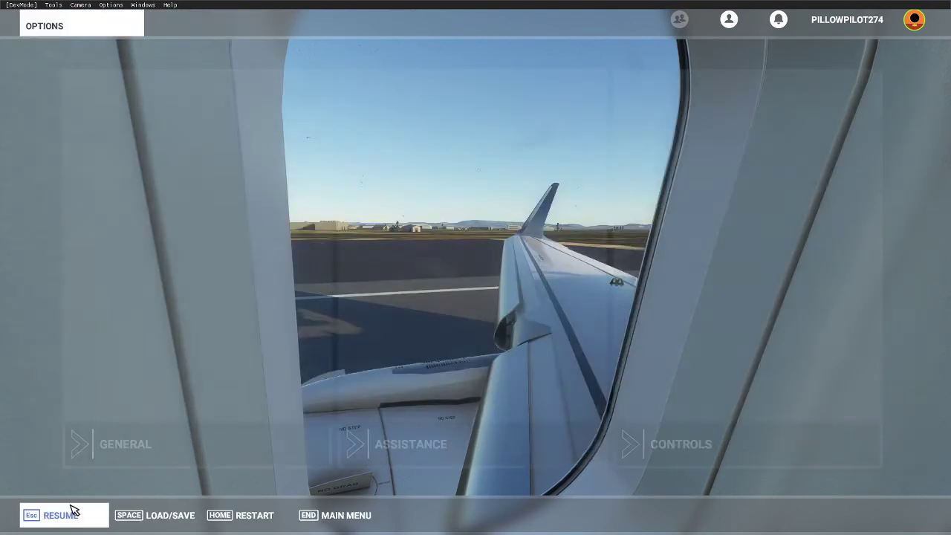
key(Escape)
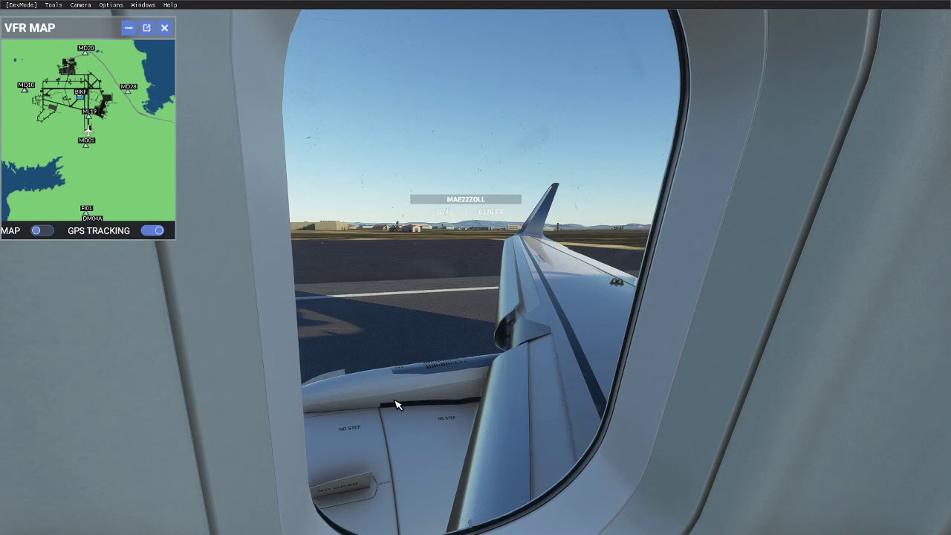
Move the camera back from the cabin window and turn it toward the tail.
key(Right)
key(Down)
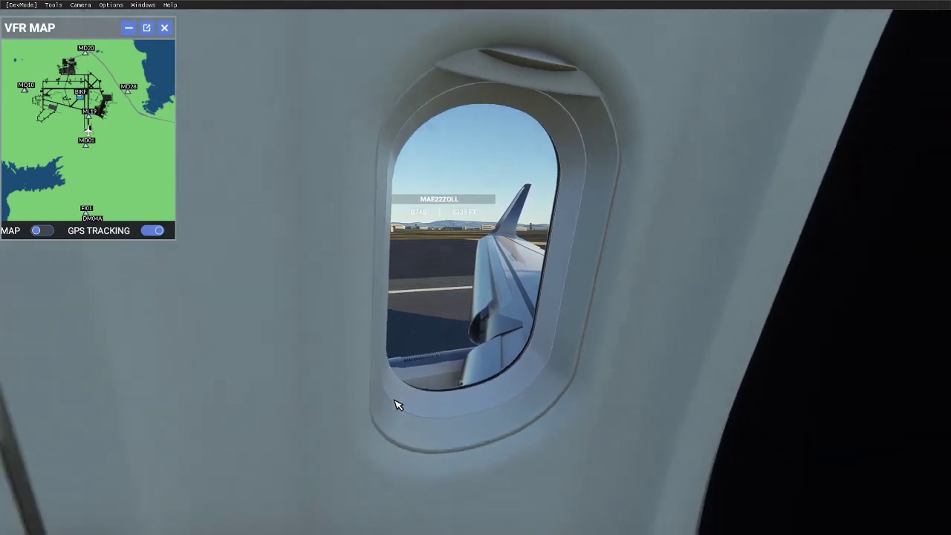
key(Down)
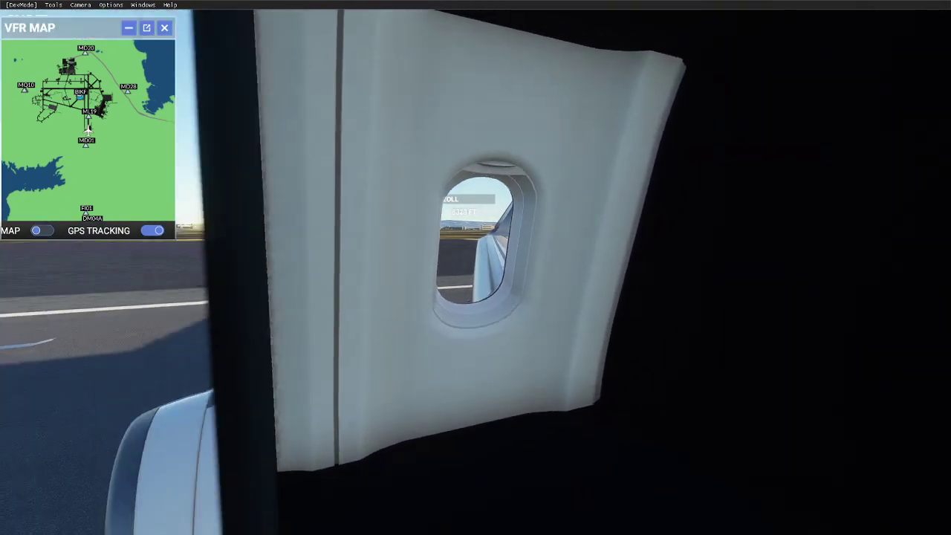
key(Down)
key(shift+Right)
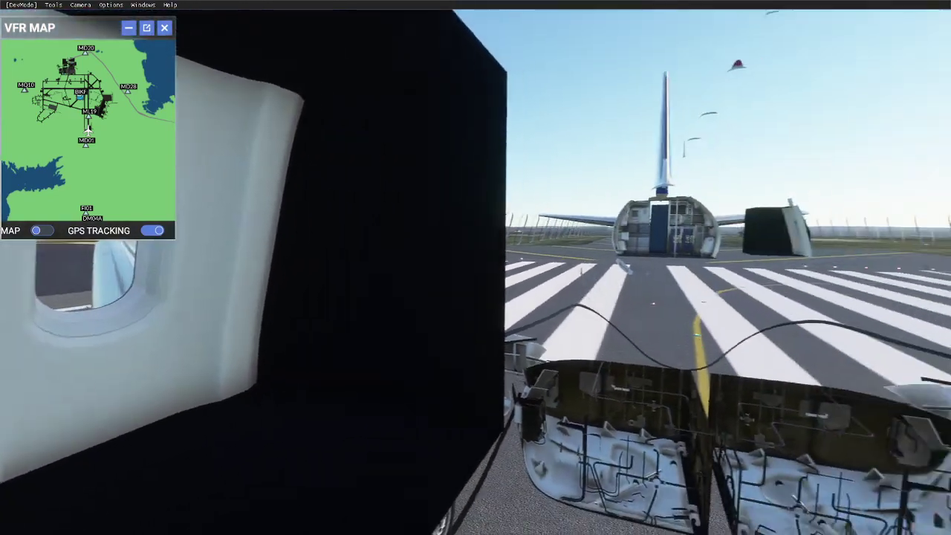
Fly the camera past the black-backed window panel and over the wing area toward the tail section.
key(Down)
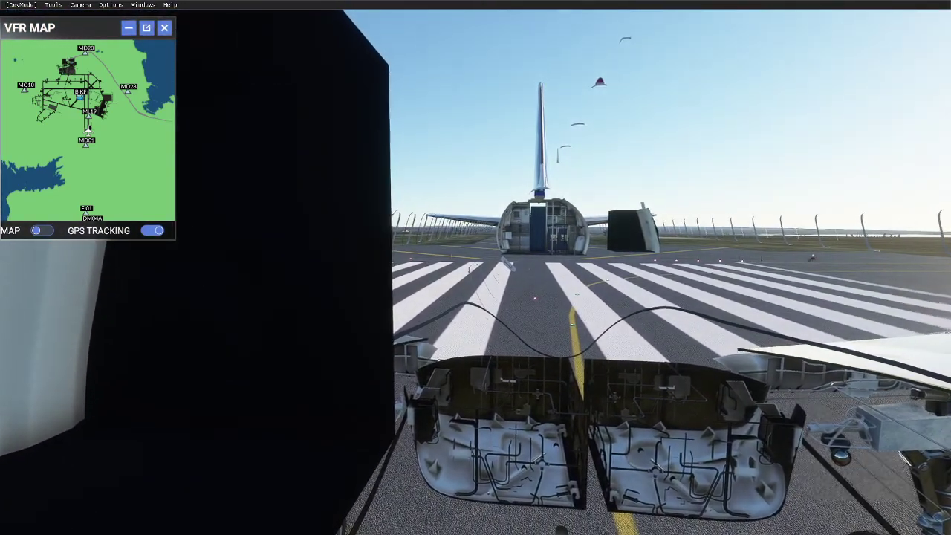
key(Up)
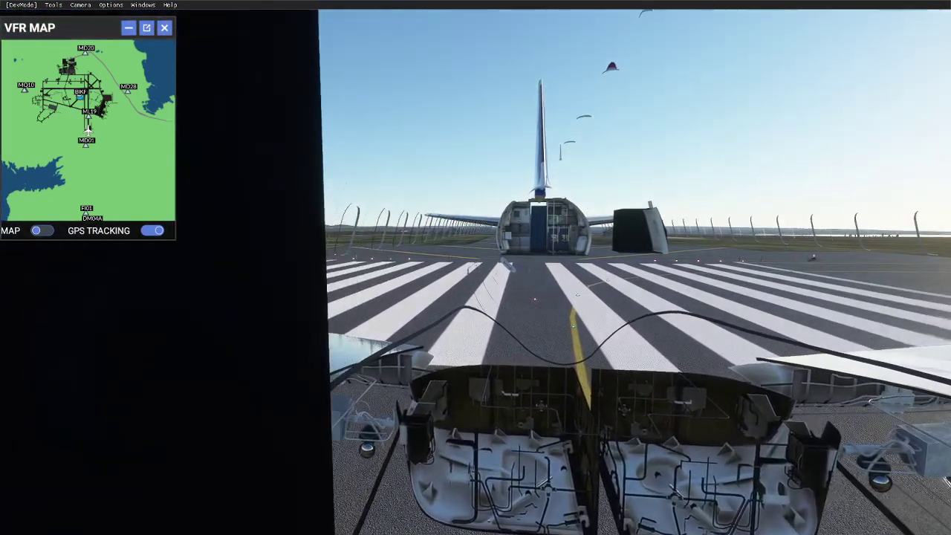
key(Up)
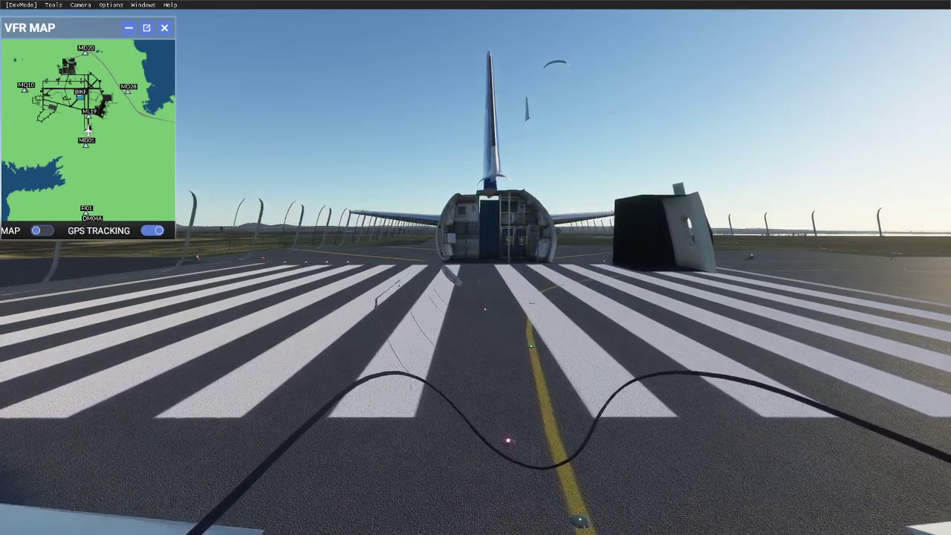
key(space)
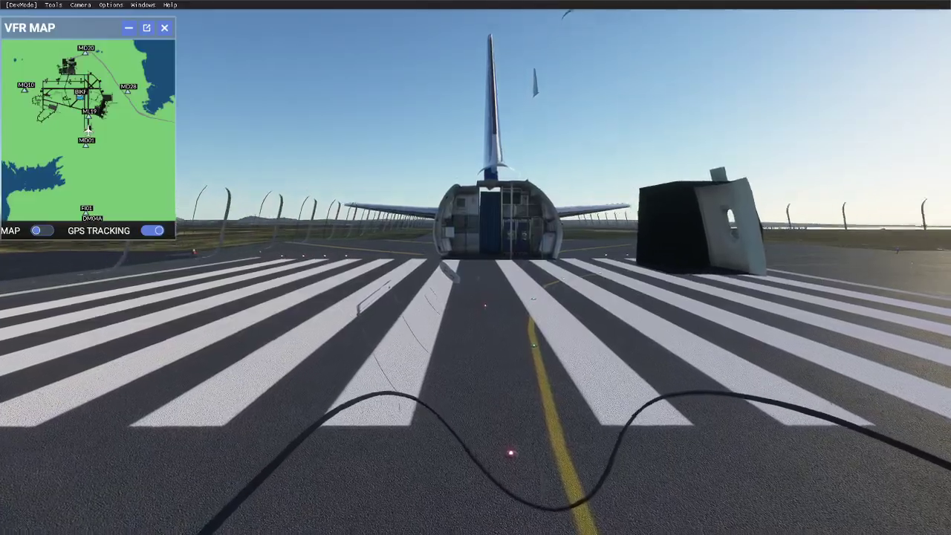
Fly the camera into the rear cabin window panel and back off slightly so the whole window frames the wing.
key(w)
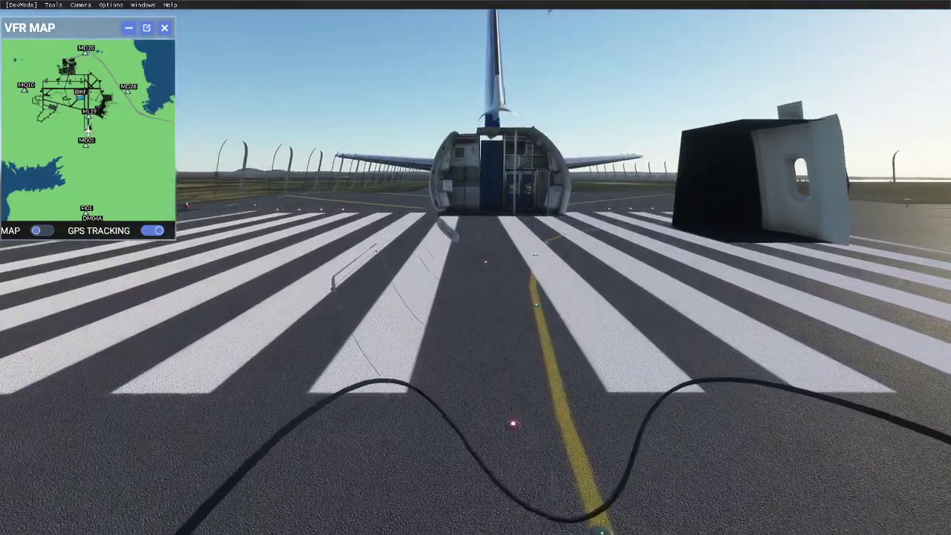
key(w)
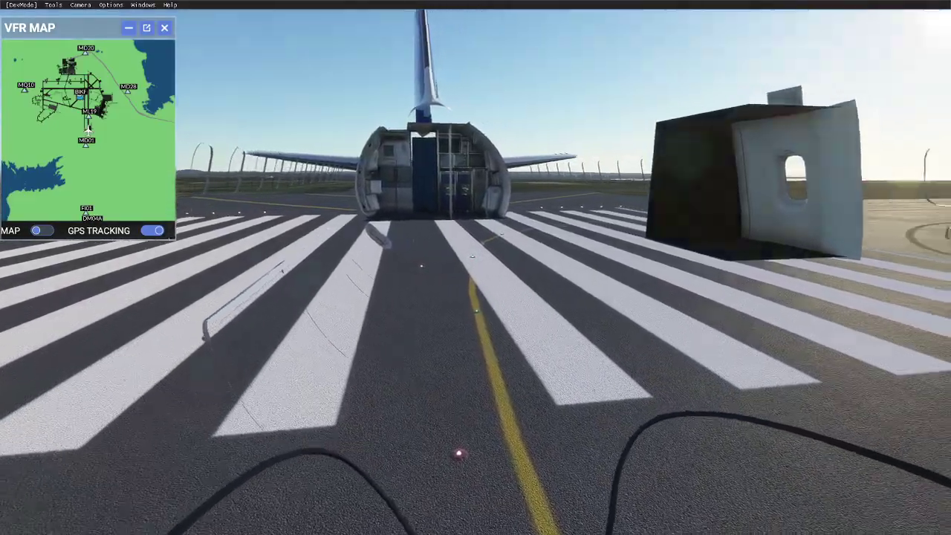
key(w)
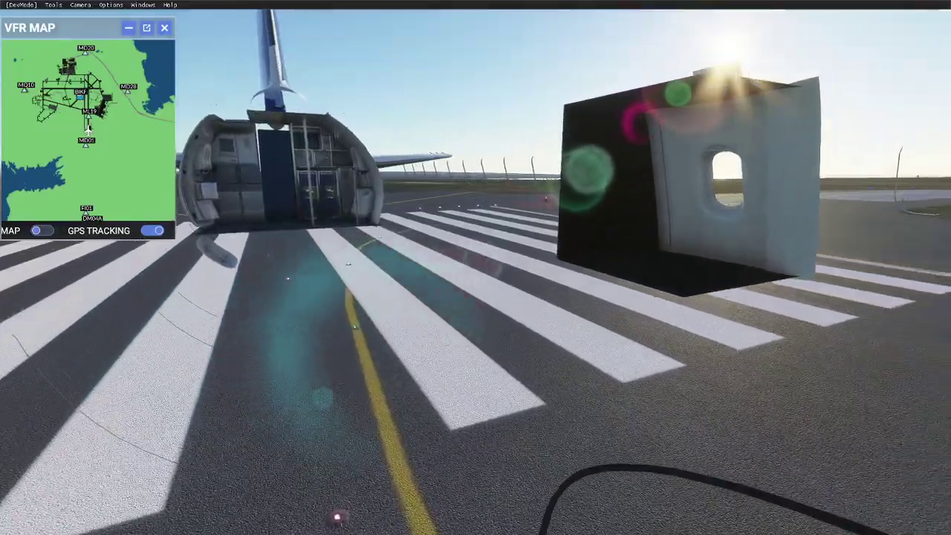
key(w)
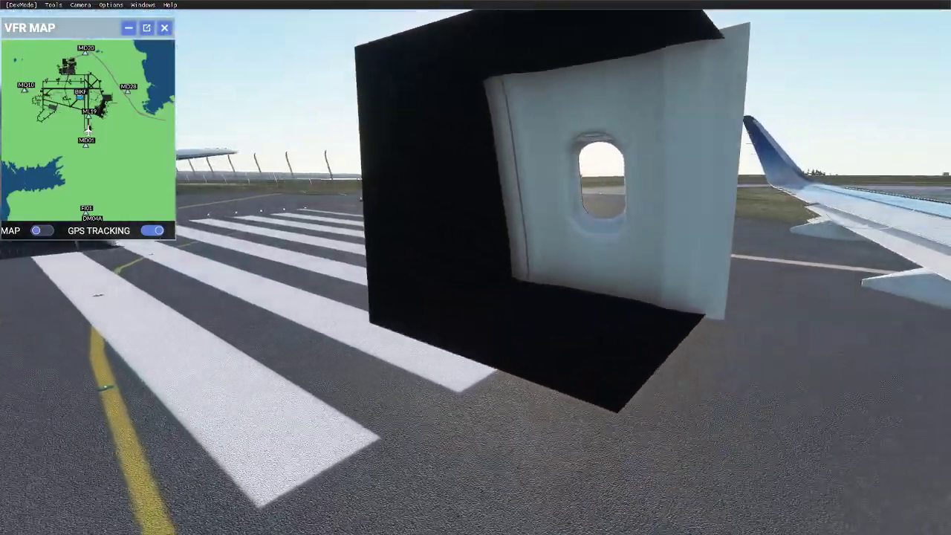
key(w)
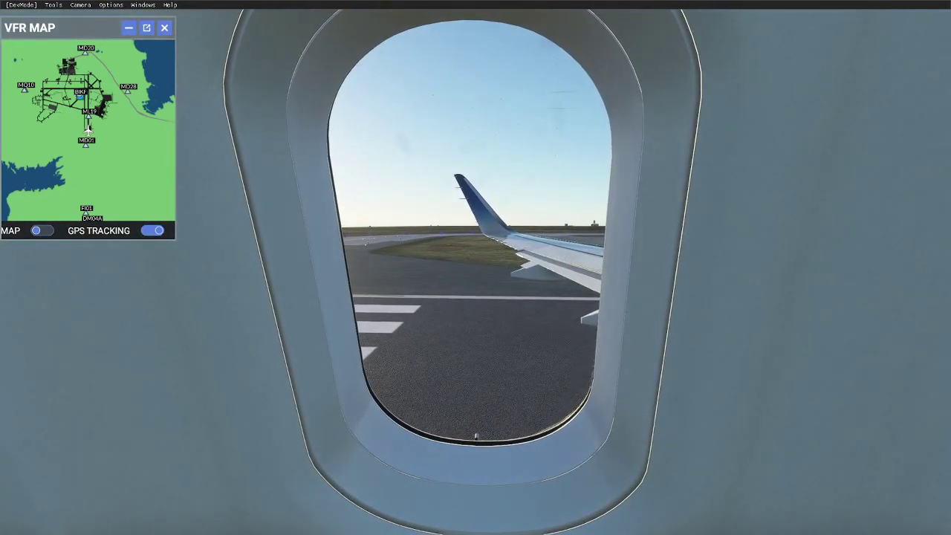
key(s)
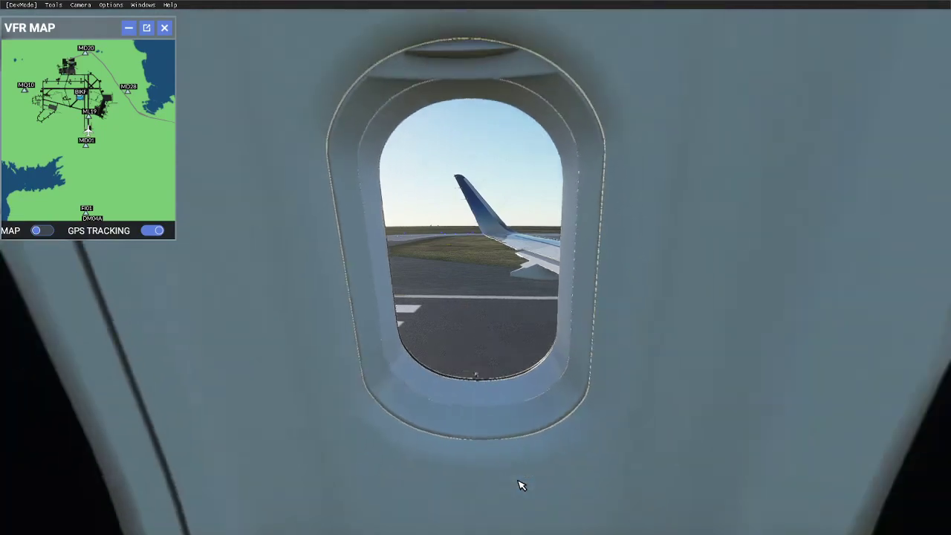
Frame the opposite wing from behind its root, with the flaps and winglet in view.
key(KP_4)
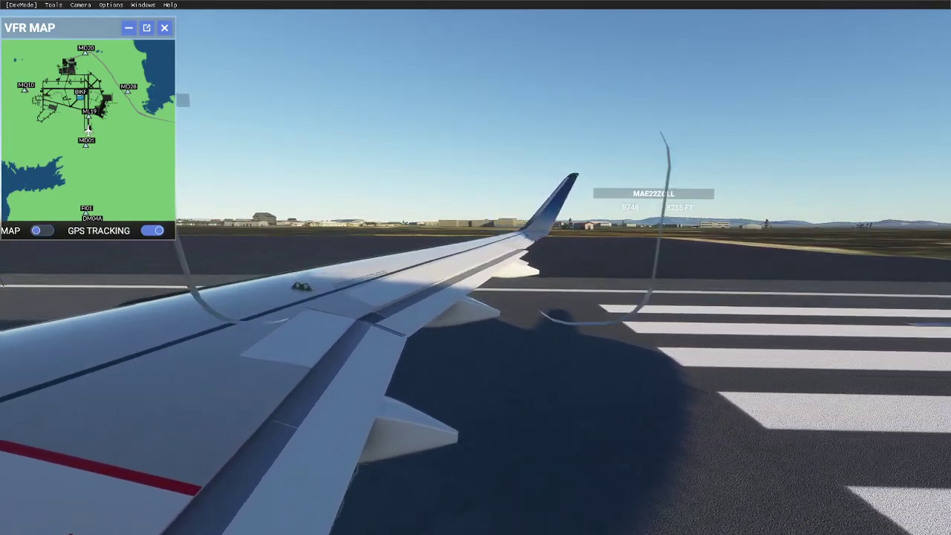
key(w)
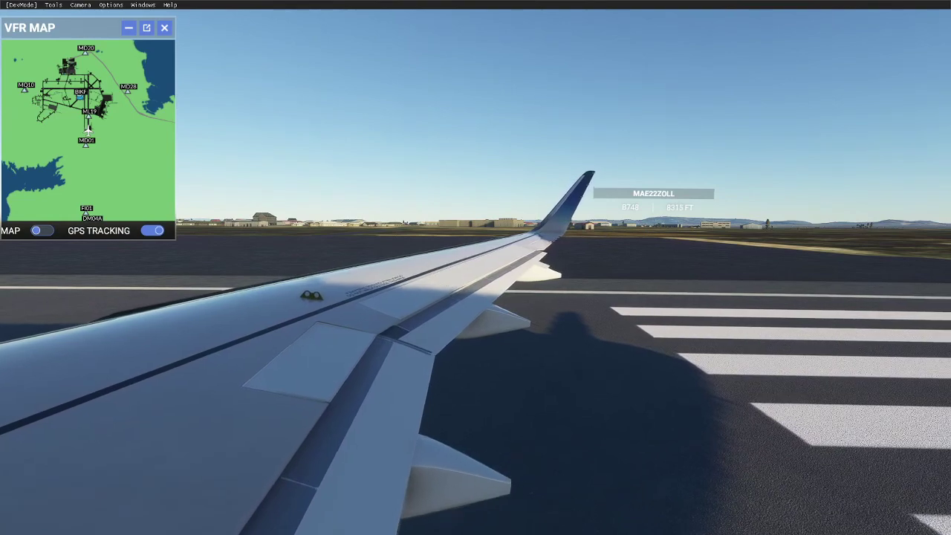
key(KP_4)
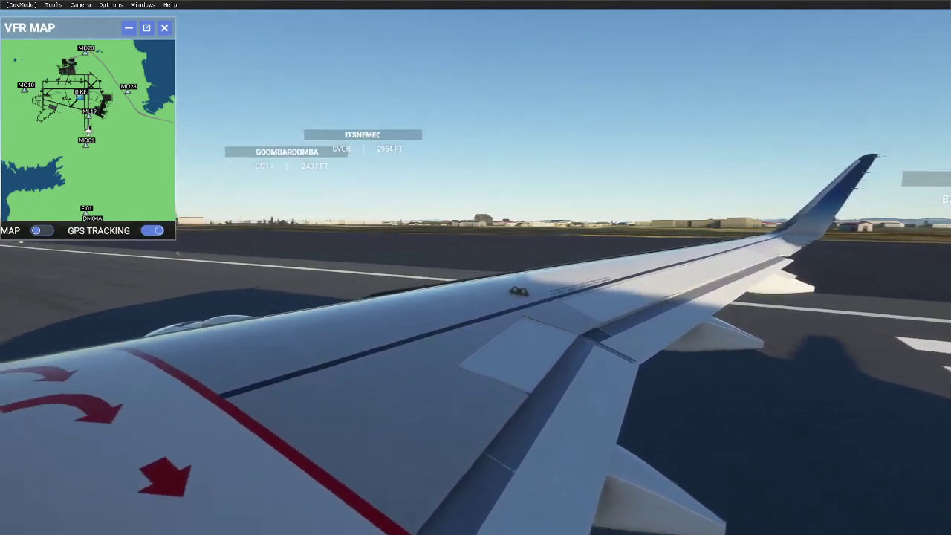
Turn the camera toward the nose and fly it down from the wing root, below the cargo hold.
key(a)
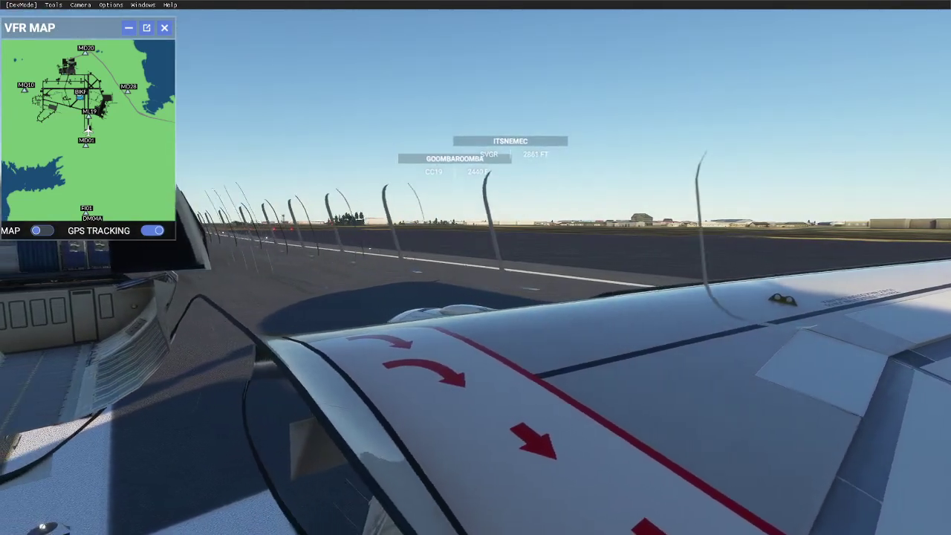
key(f)
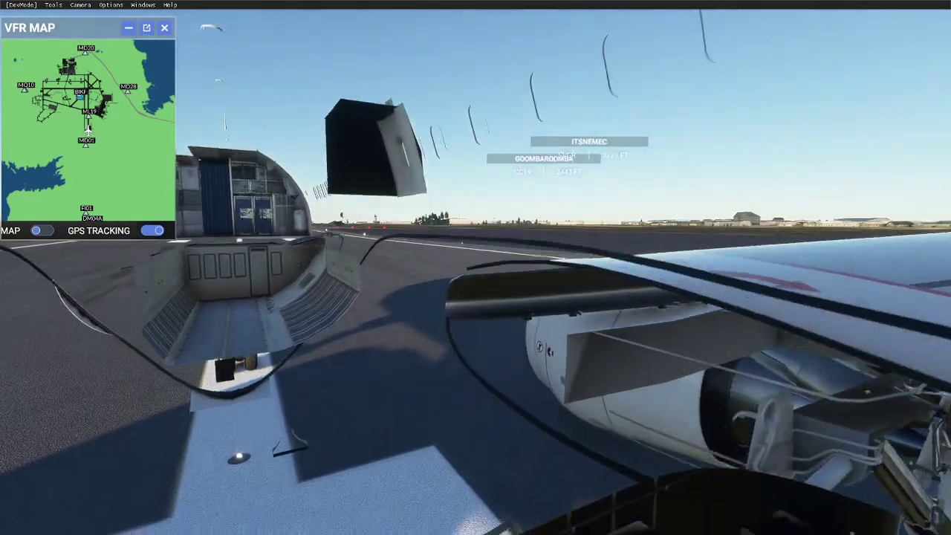
key(KP_4)
key(w)
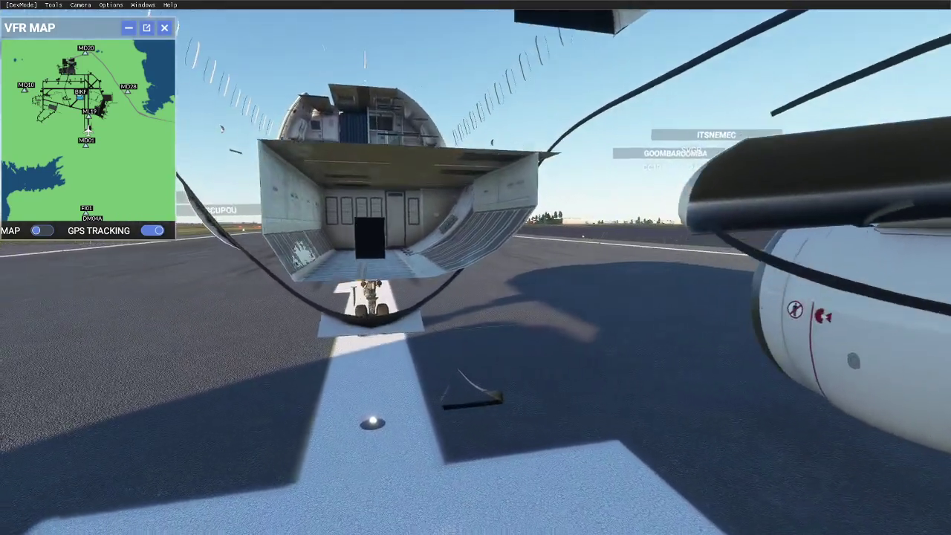
key(w)
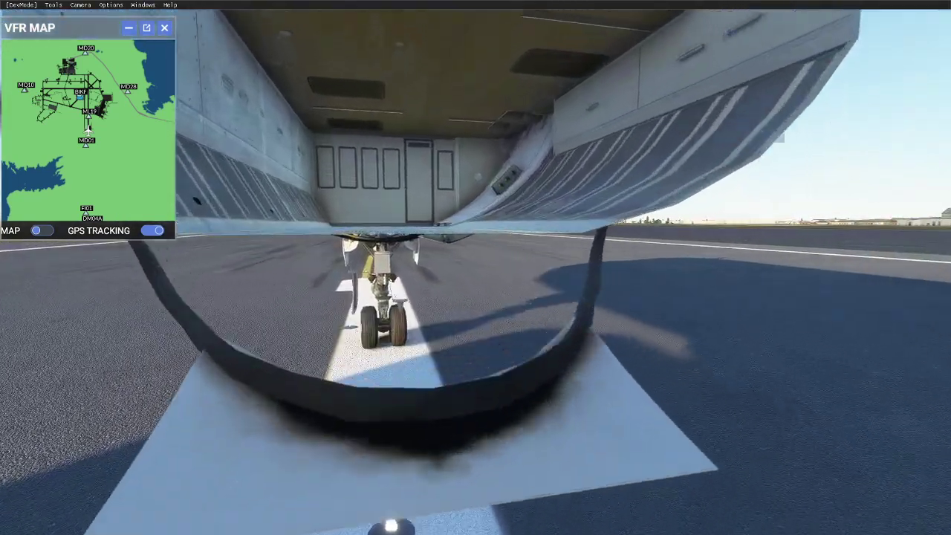
key(w)
Frame the nose gear from beneath the forward fuselage, looking along the runway centreline.
key(KP_4)
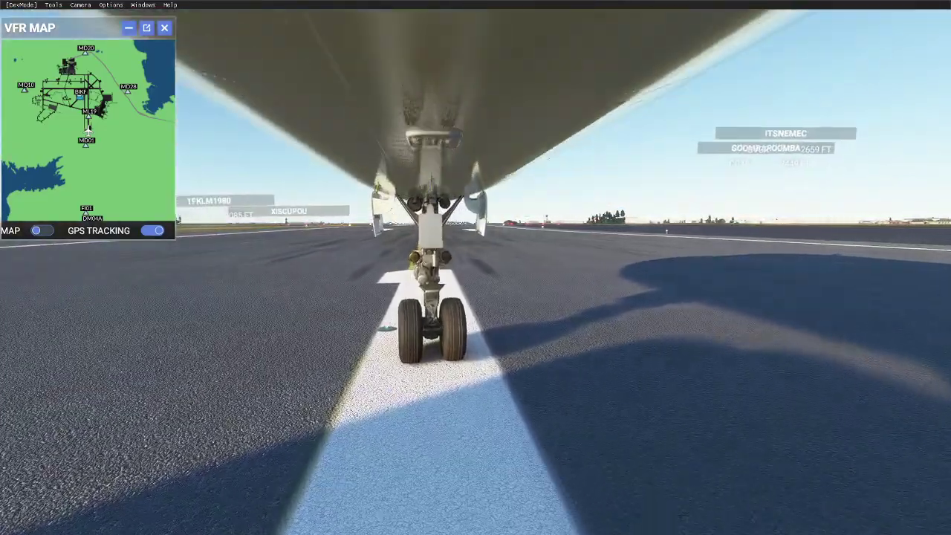
key(s)
key(r)
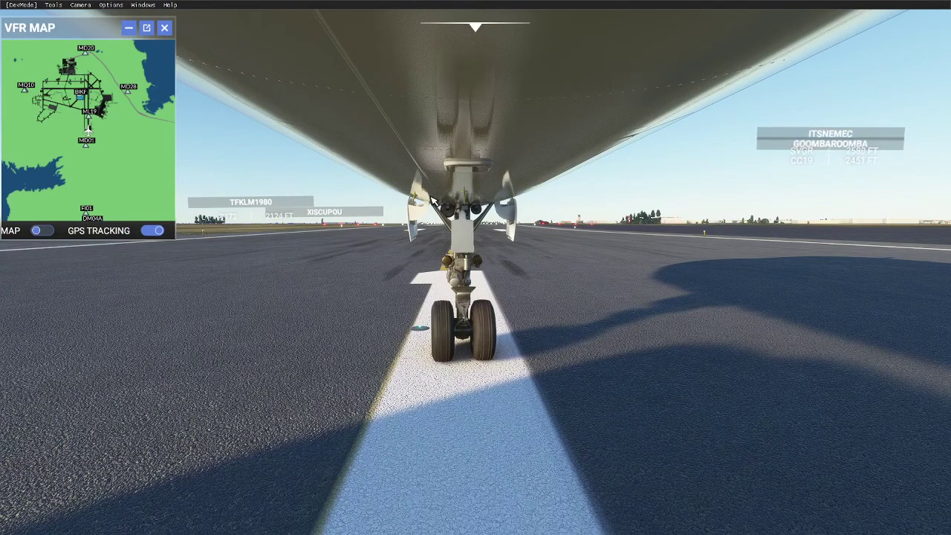
key(d)
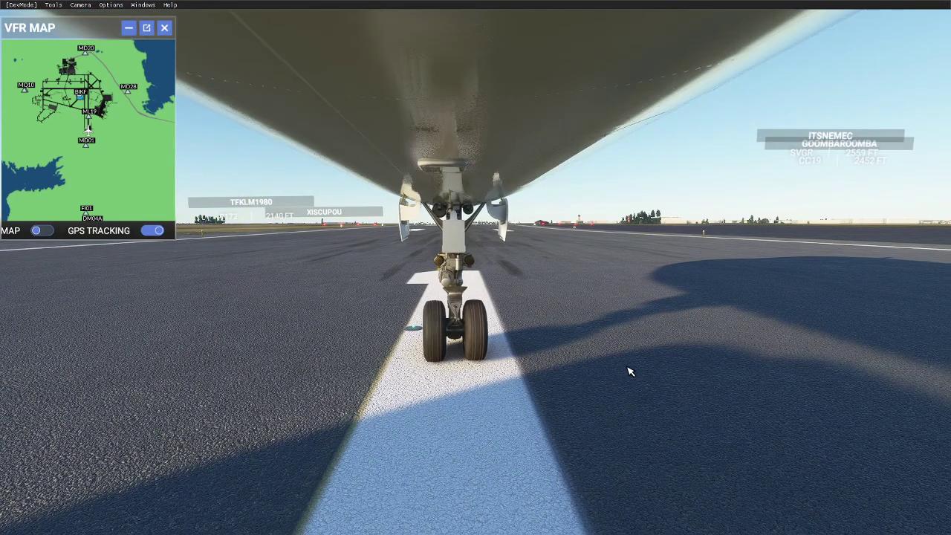
key(a)
key(a)
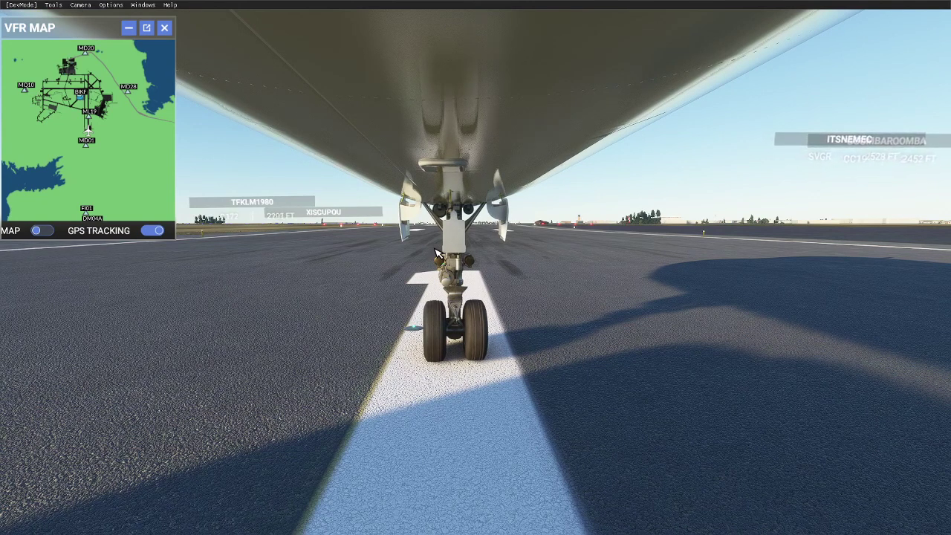
Raise the camera through the cargo hold to cabin height and return it to the cockpit.
key(r)
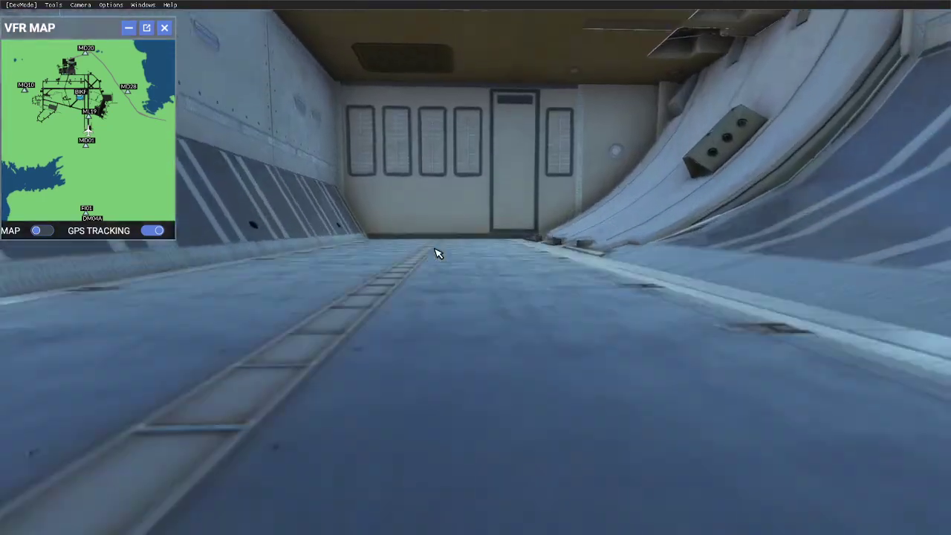
key(s)
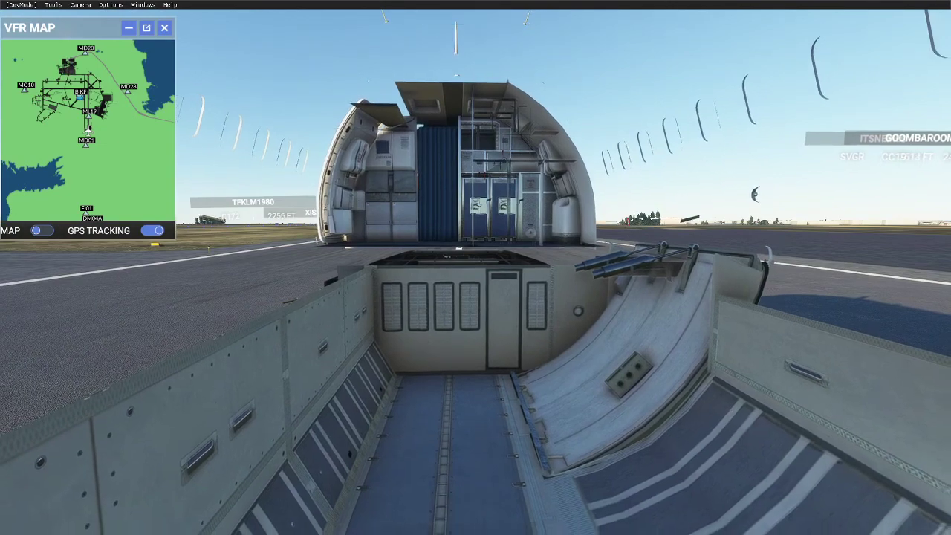
key(Insert)
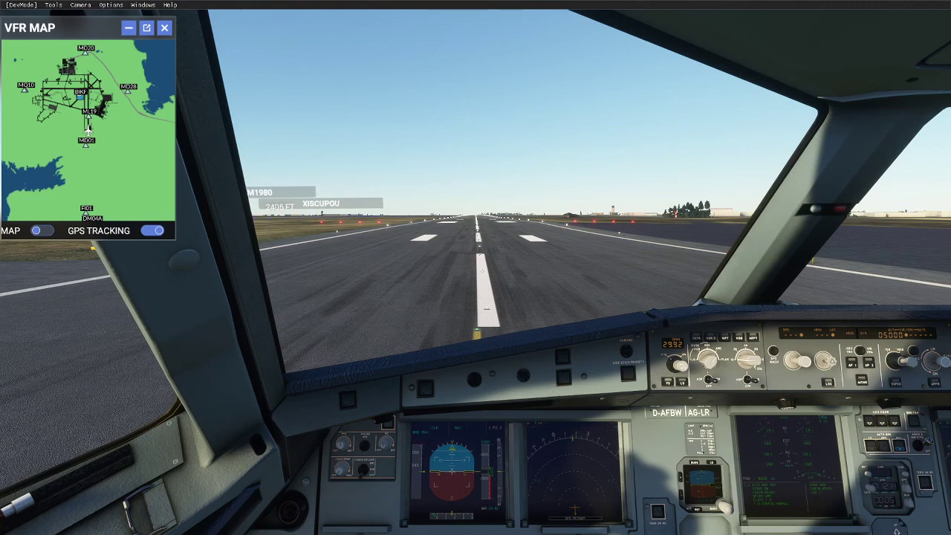
Review custom camera views 1 through 7 in sequence, covering the cabin windows, wings, engine, underside and cockpit.
key(alt+1)
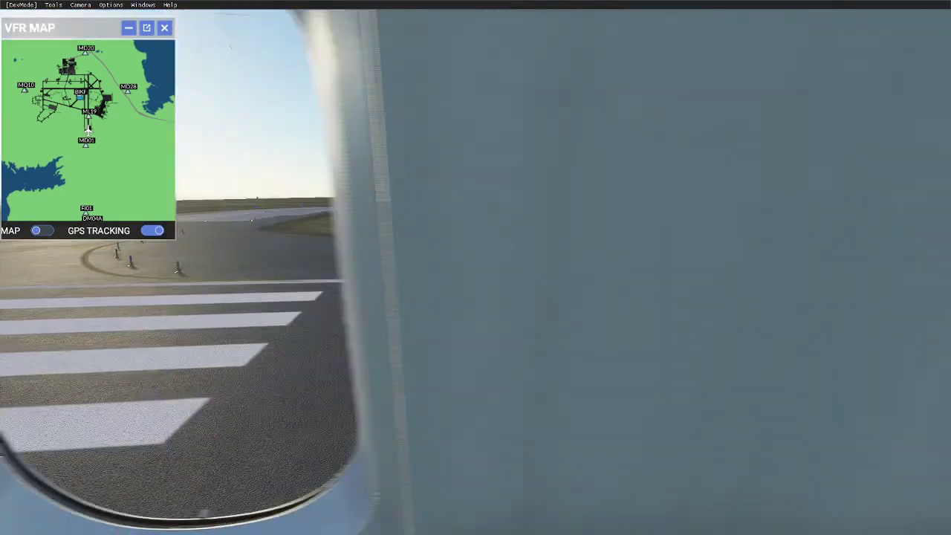
key(alt+2)
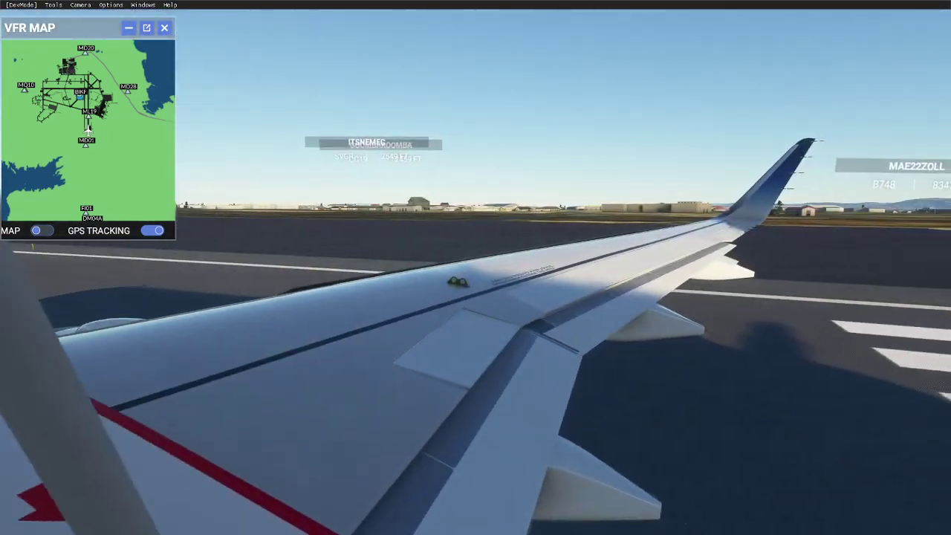
key(alt+3)
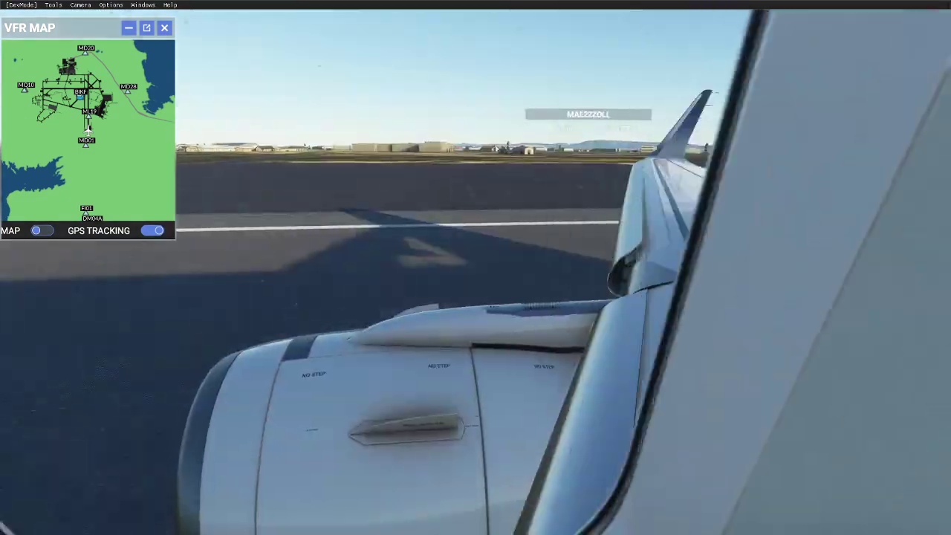
key(alt+4)
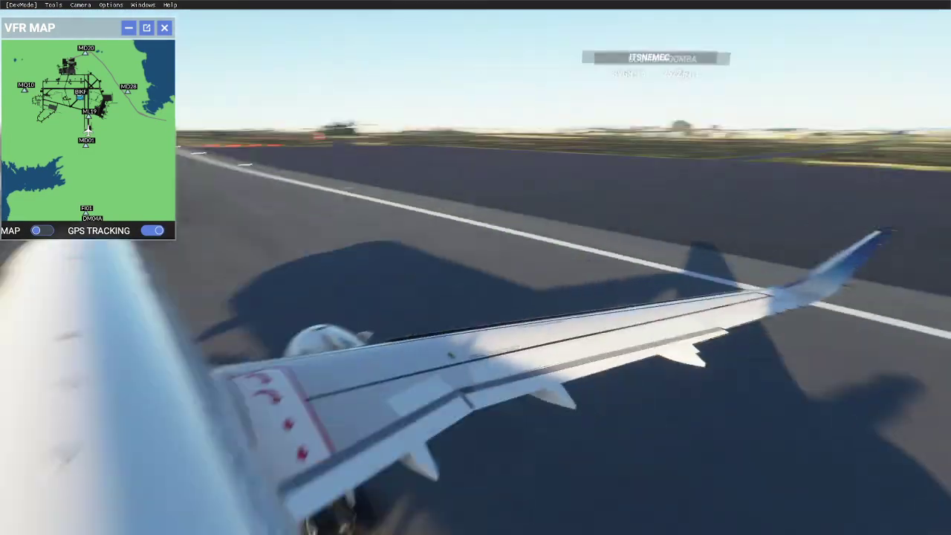
key(alt+5)
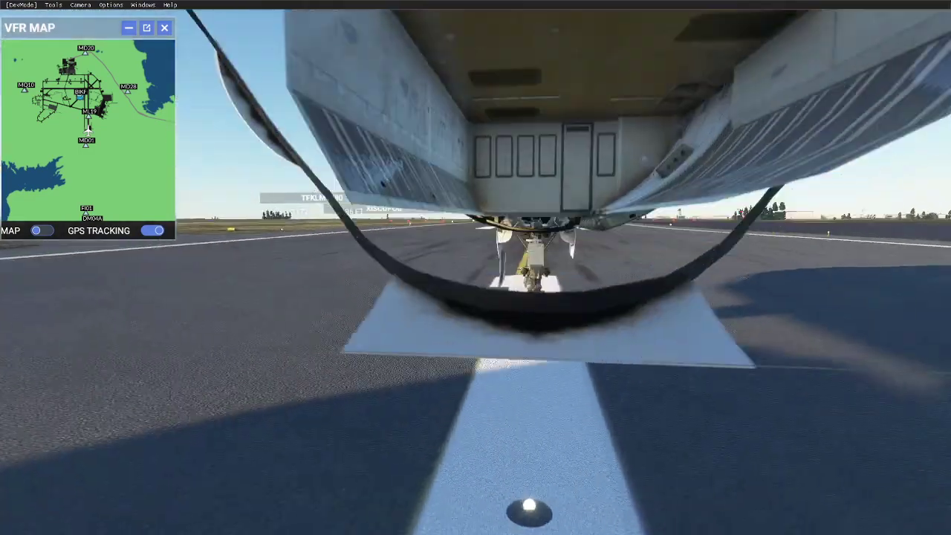
key(alt+6)
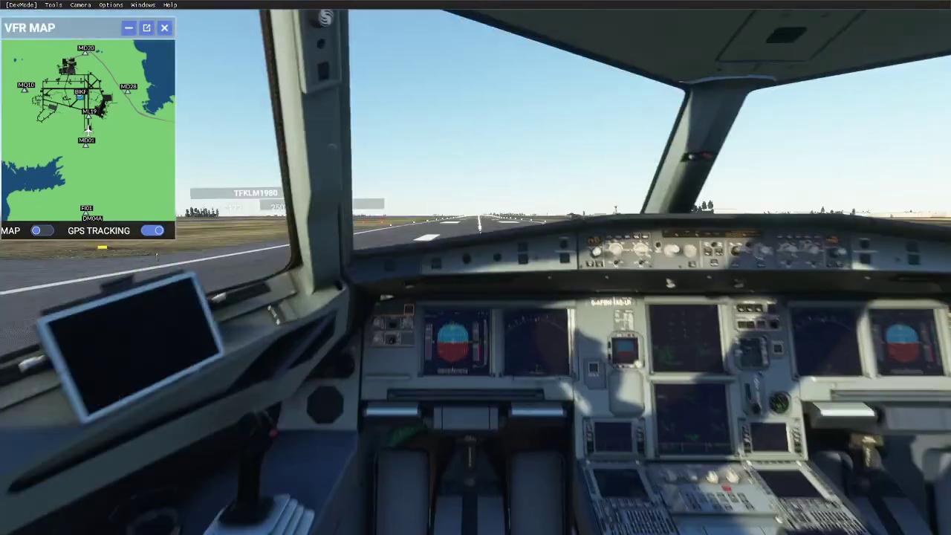
key(alt+7)
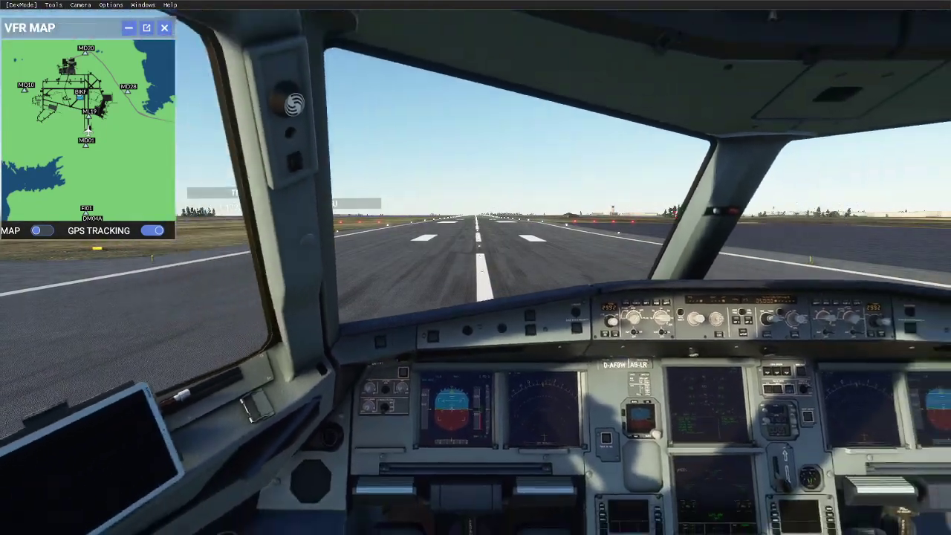